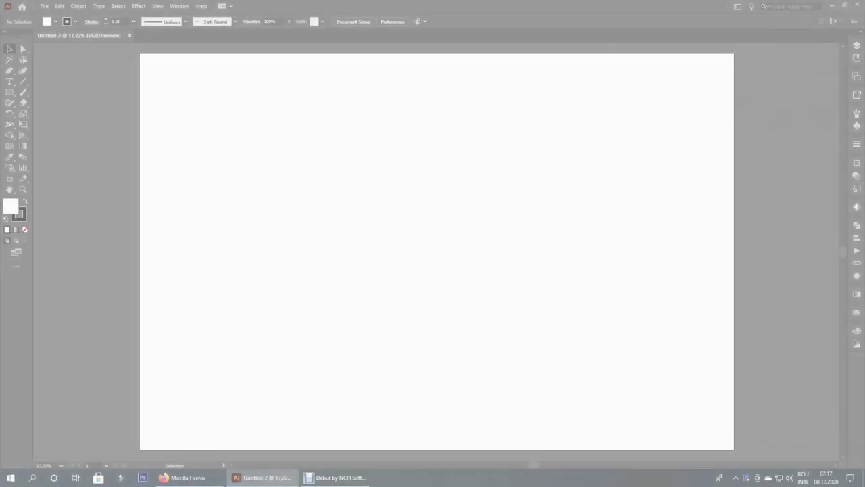
- Remove the stroke and set the fill colour to dark brick red A03333
key(slash)
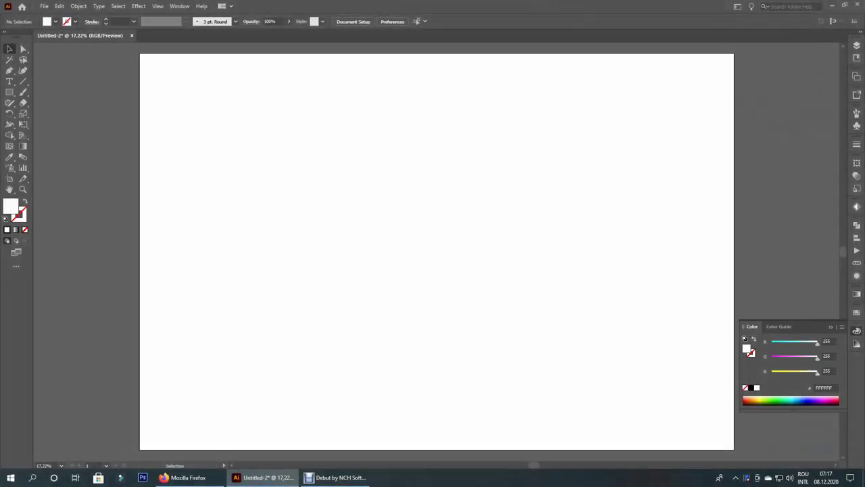
double_click(10, 207)
text(CC4242)
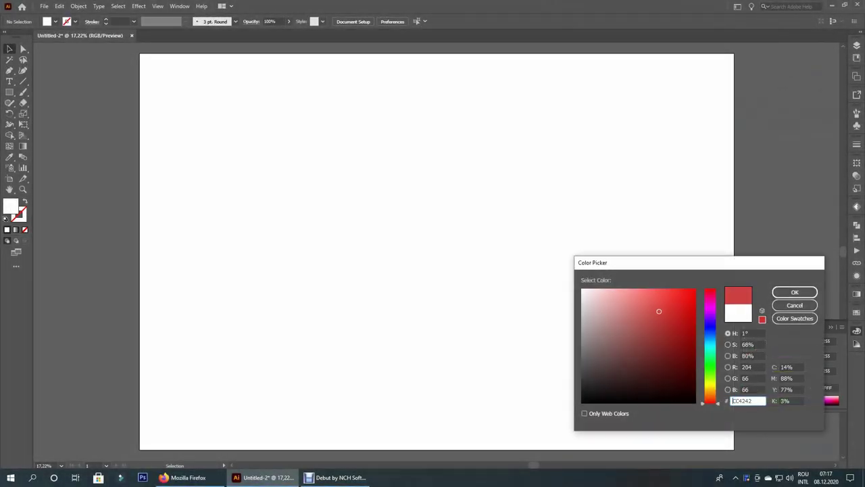
click(666, 339)
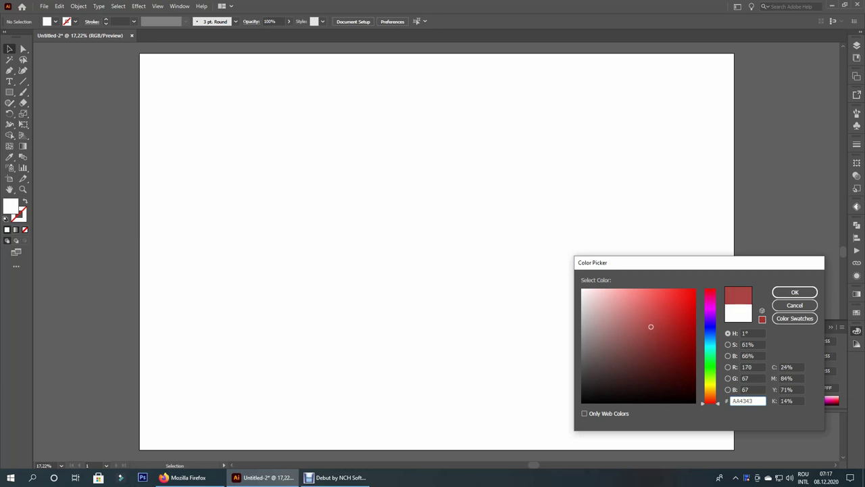
key(Return)
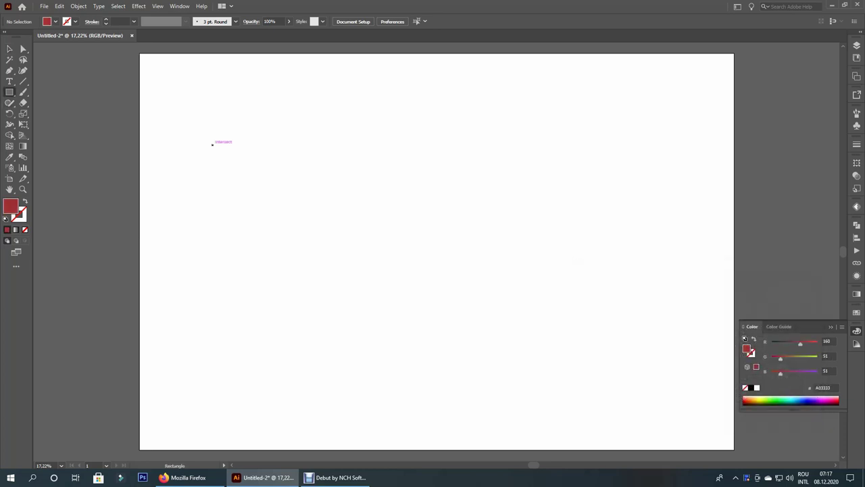
- Draw a 2532 × 995 px red rectangle centred on the artboard, plus an equally wide thin strip above it
drag(212, 144, 464, 244)
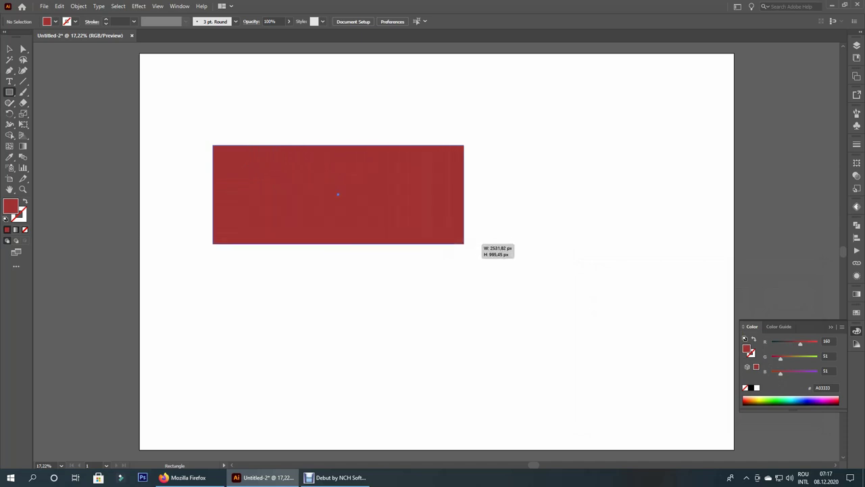
drag(465, 244, 465, 244)
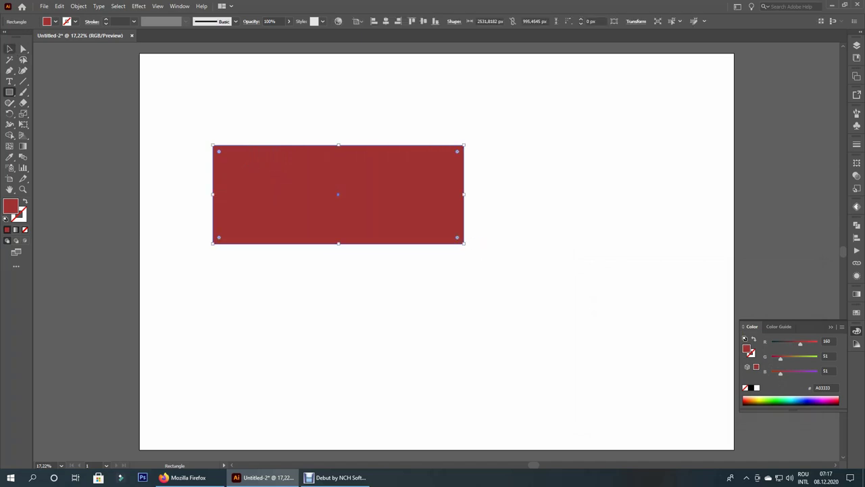
click(386, 21)
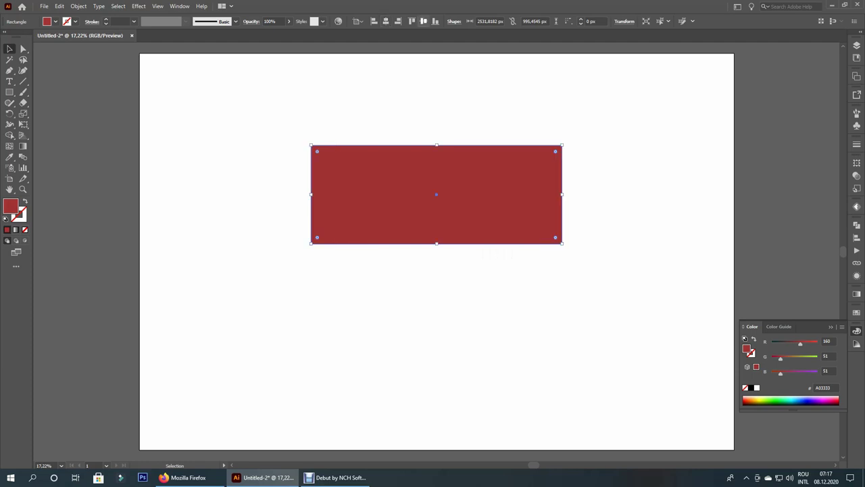
click(423, 21)
key(ctrl+shift+a)
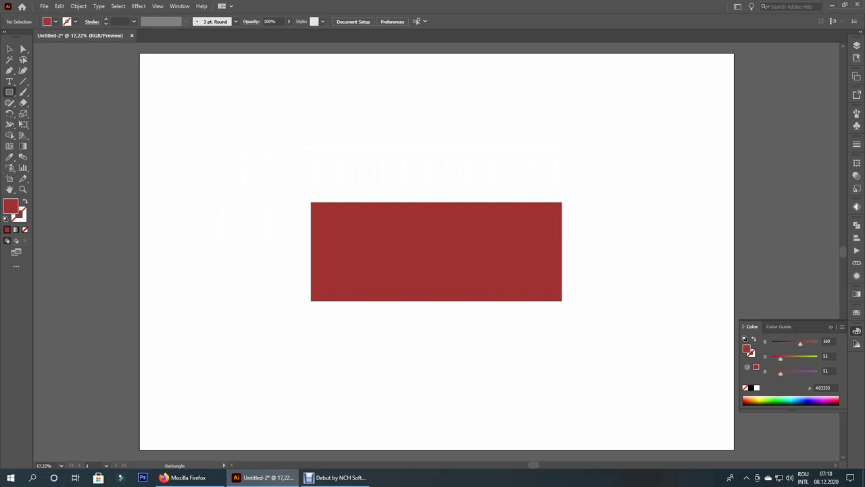
drag(311, 165, 563, 170)
click(325, 186)
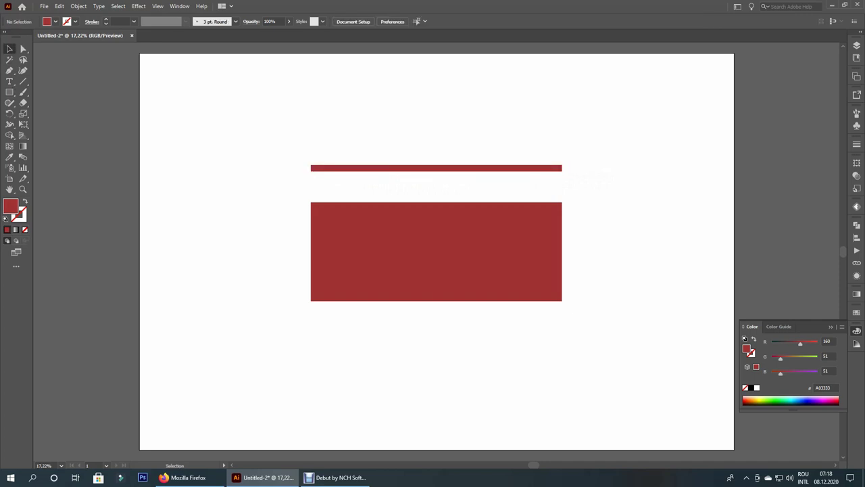
- Move the thin strip onto the rectangle's top edge and bring it to the front
scroll(317, 166, up, 3)
drag(335, 142, 332, 253)
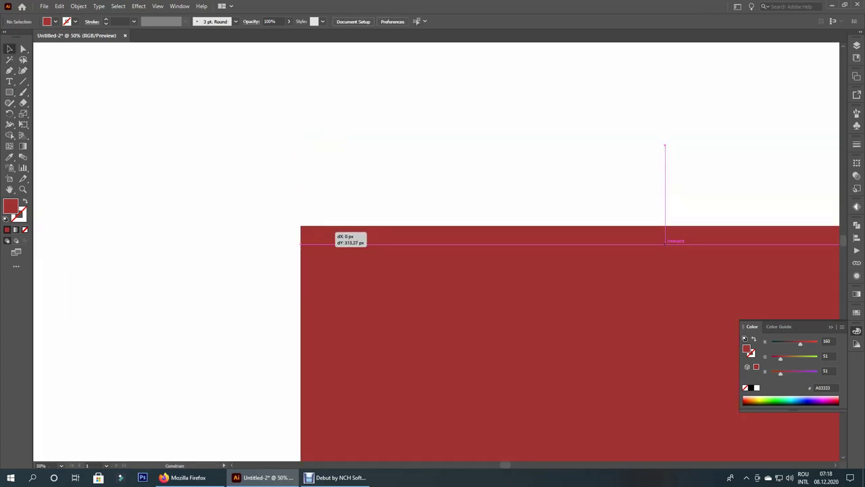
right_click(311, 239)
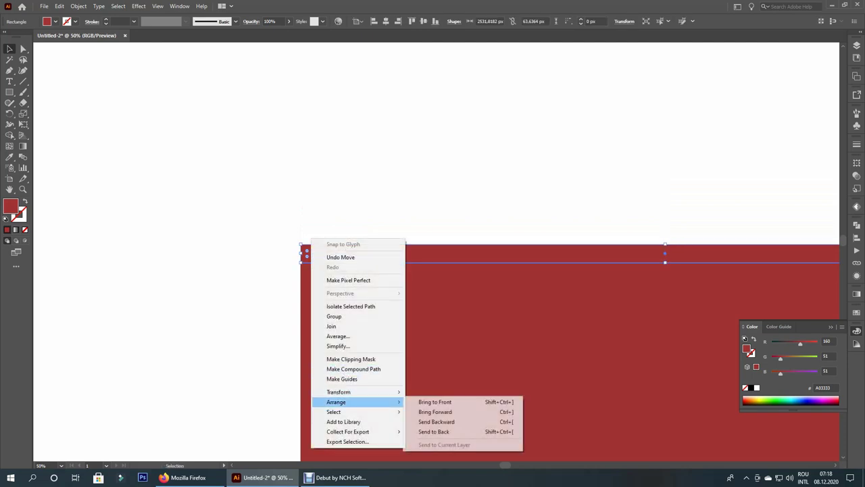
click(432, 402)
- Fill the top strip with white at 50% opacity
key(i)
click(473, 202)
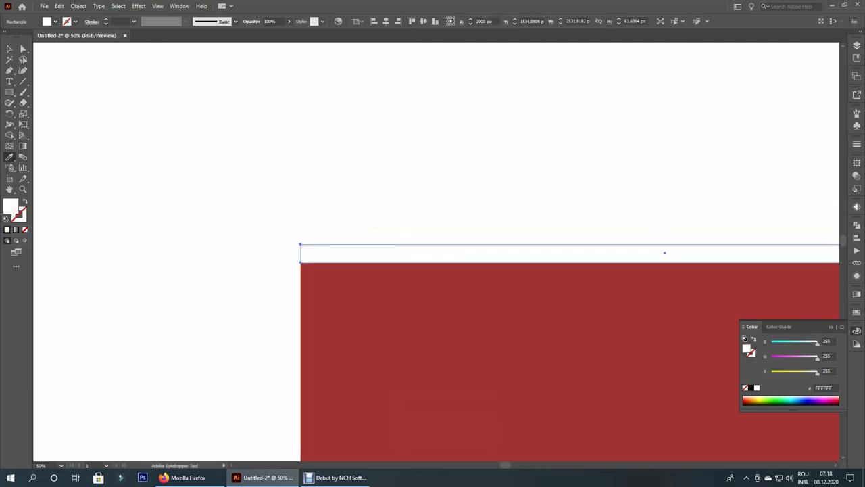
click(271, 21)
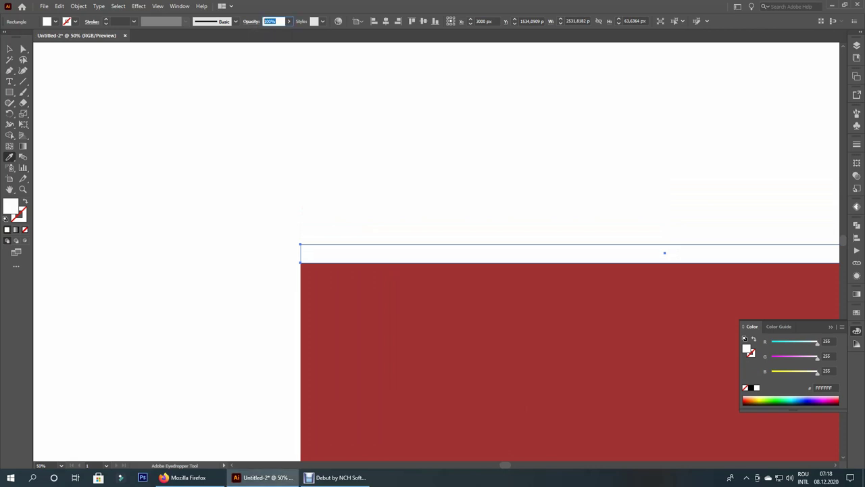
text(50)
key(Return)
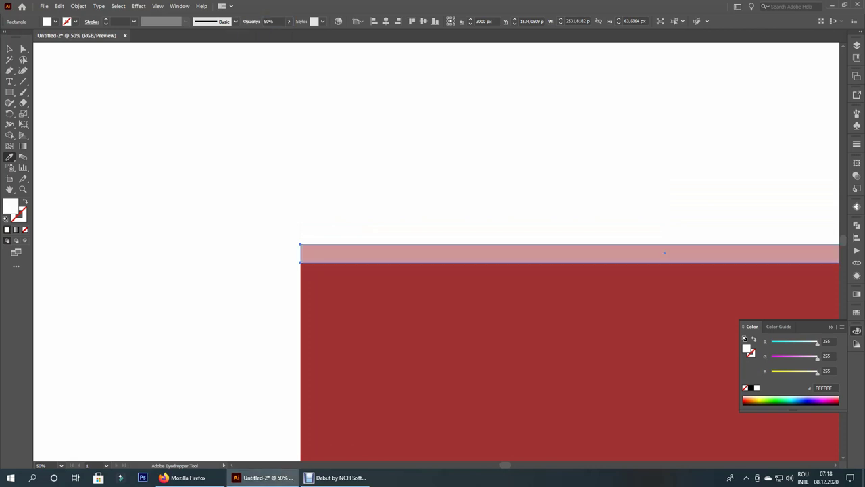
key(v)
key(ctrl+shift+a)
key(ctrl+0)
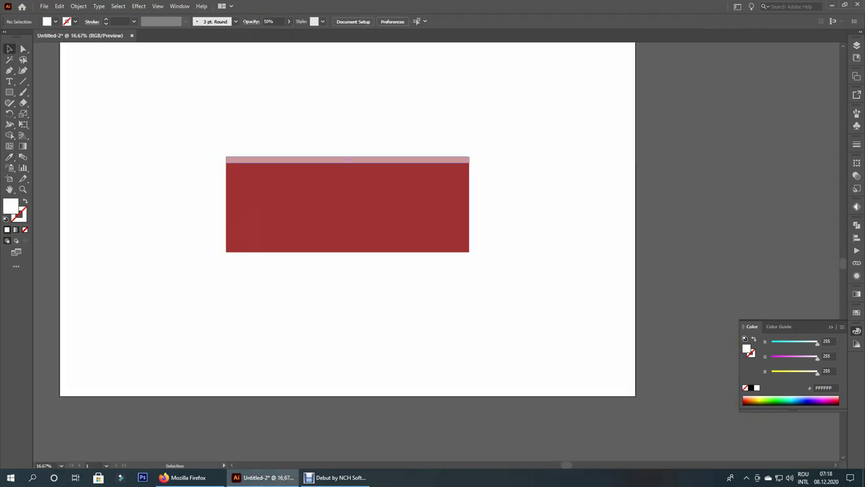
key(ctrl+plus)
- Make the top highlight strip thinner and lower its opacity to 30%
click(444, 159)
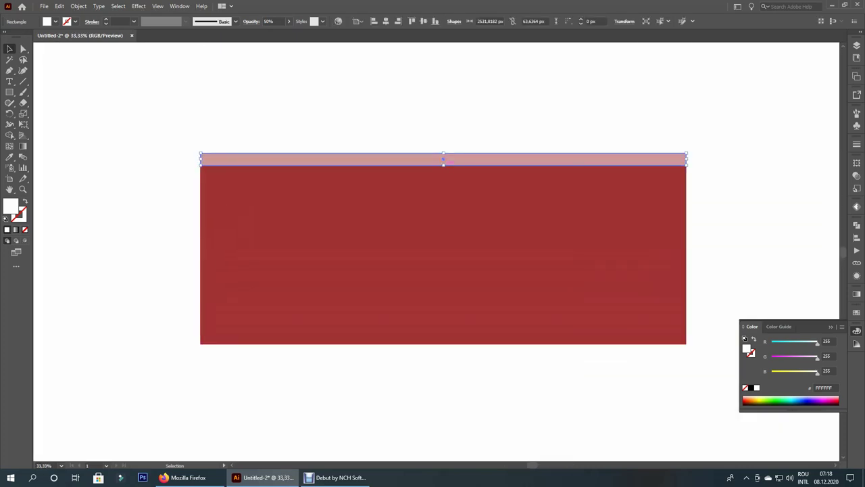
drag(443, 165, 443, 162)
key(ctrl+shift+a)
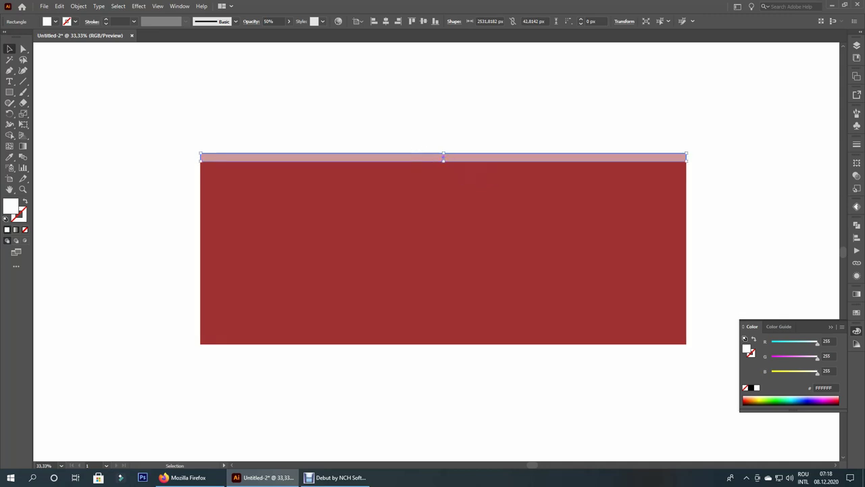
key(shift+alt)
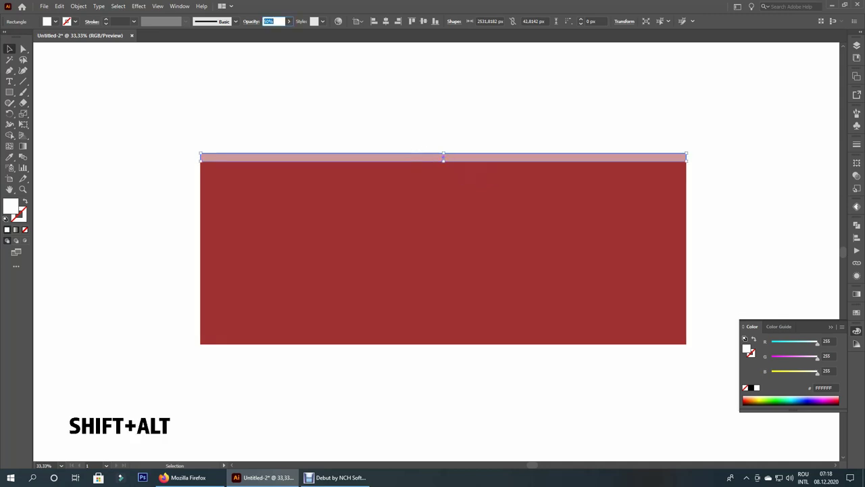
text(0)
key(Return)
key(ctrl+shift+a)
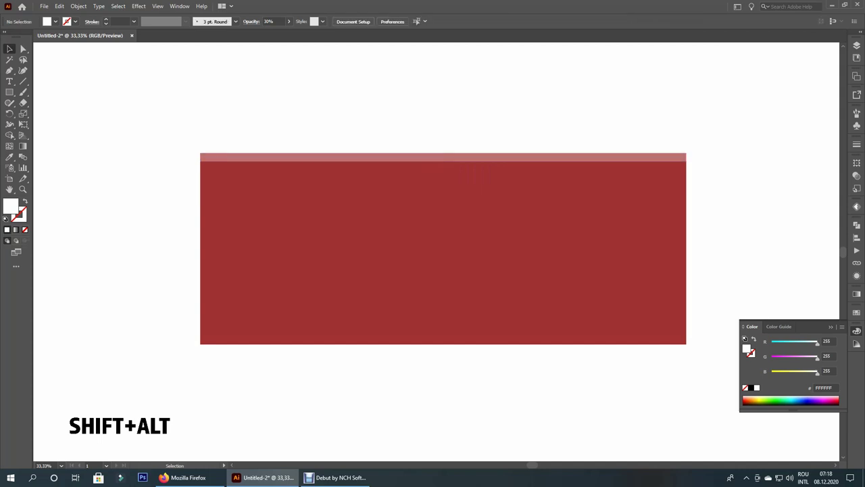
- Copy the strip down to the brick's bottom edge and fill it black (000000)
drag(443, 158, 443, 336)
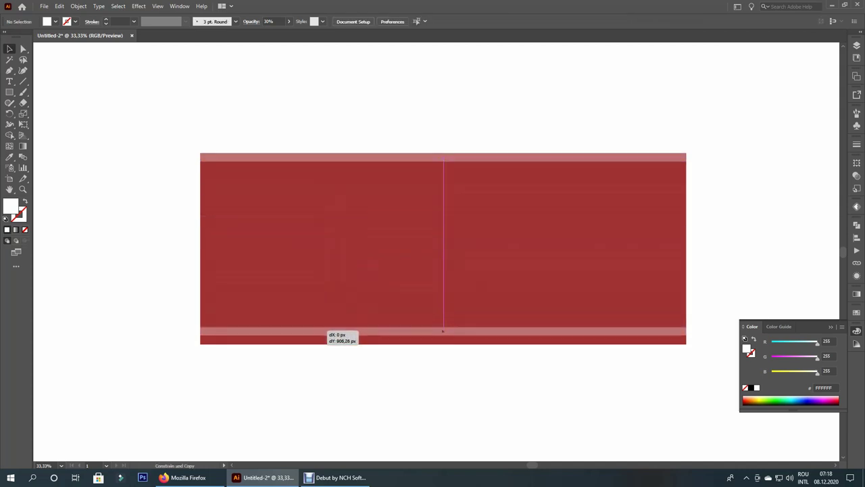
drag(443, 336, 443, 338)
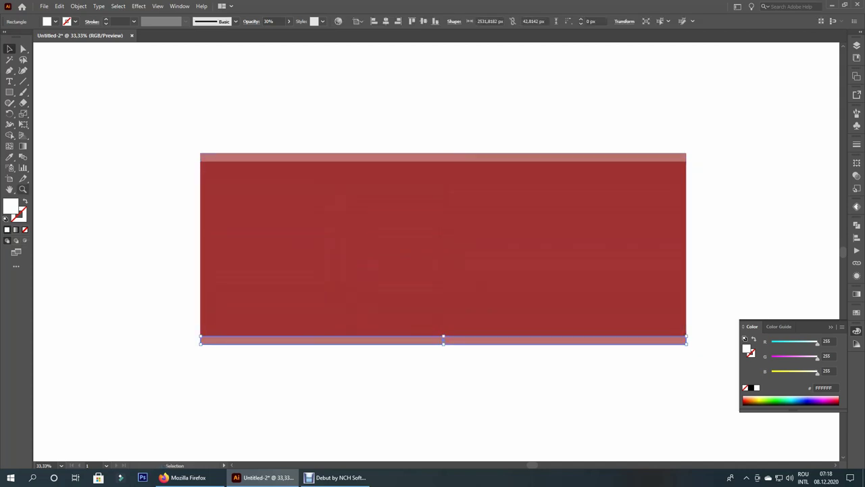
double_click(747, 347)
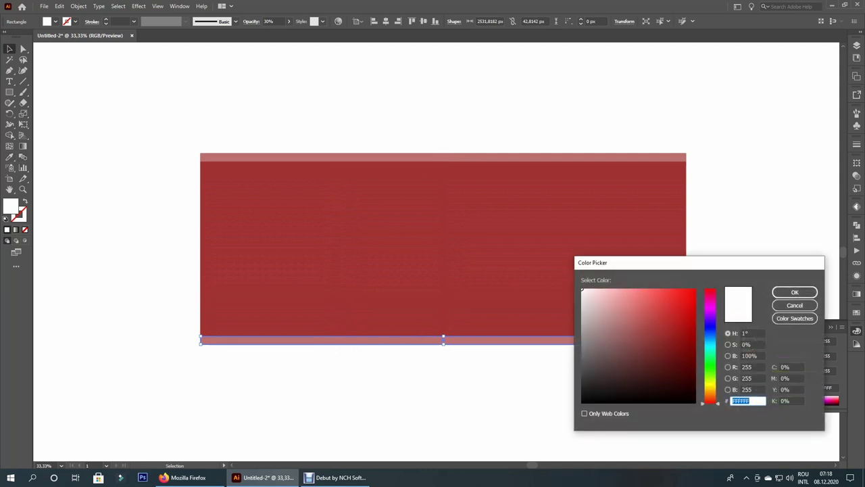
text(000000)
key(Return)
key(ctrl+shift+a)
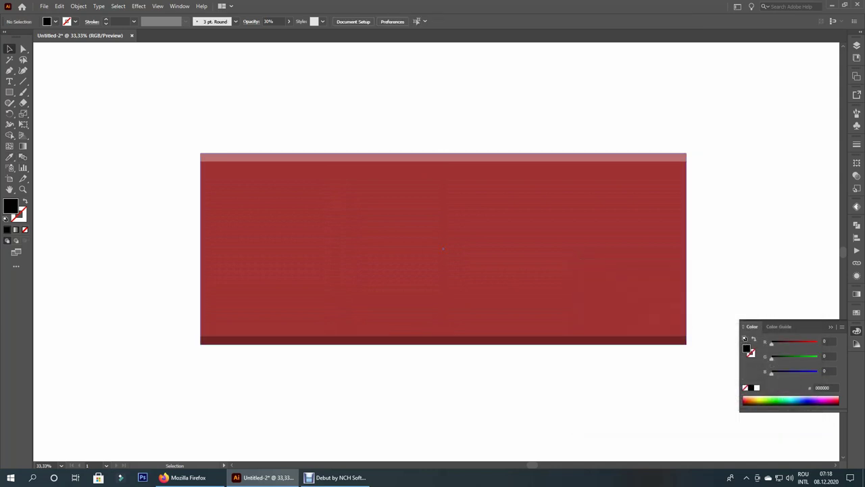
key(ctrl+minus)
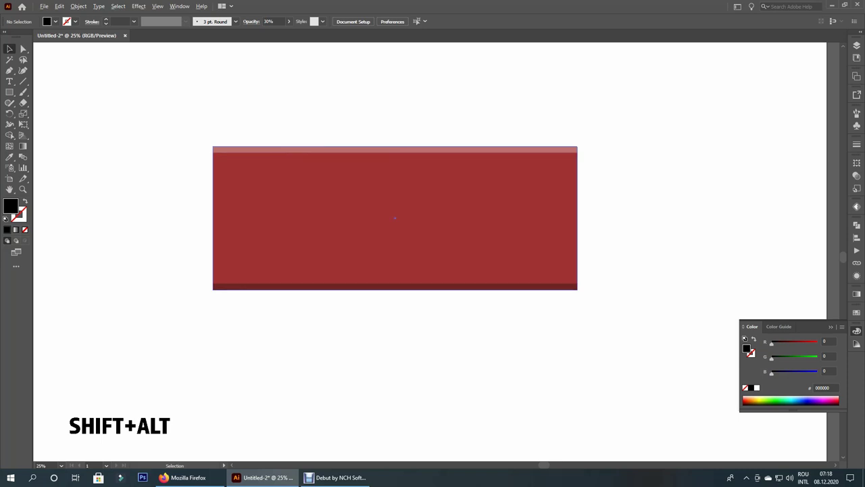
scroll(395, 169, down, 1)
- Duplicate the dark strip below the brick and rotate the copy to vertical
mouse_move(394, 157)
mouse_down()
mouse_move(393, 130)
mouse_move(393, 156)
mouse_up()
drag(393, 246, 393, 274)
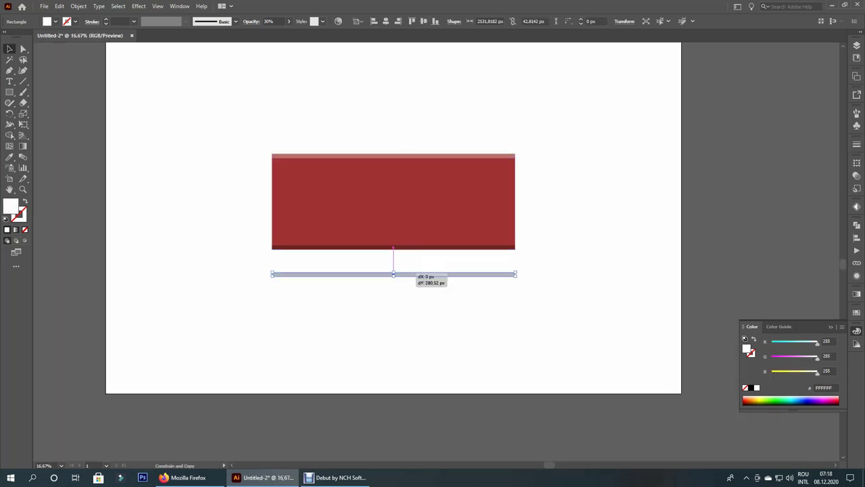
drag(534, 306, 393, 394)
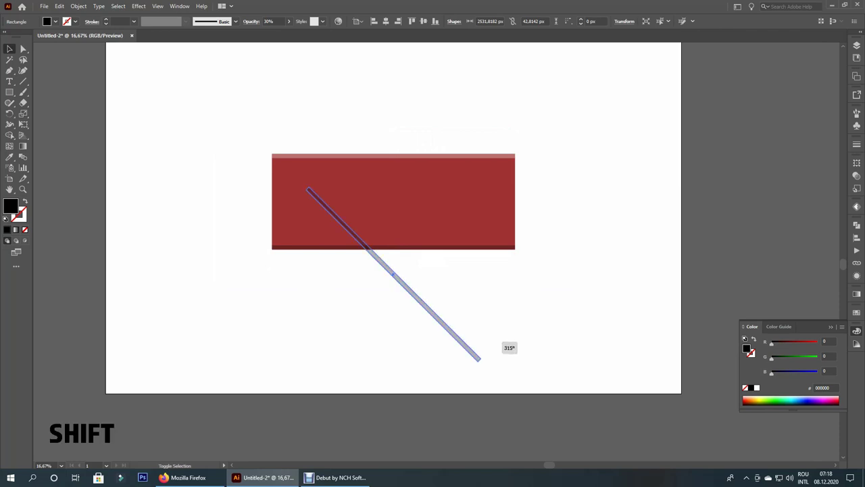
click(394, 246)
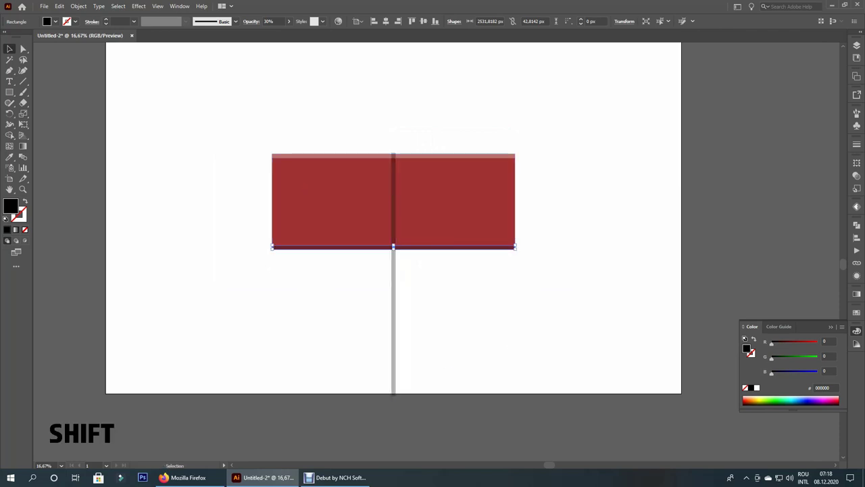
click(395, 284)
scroll(395, 284, up, 1)
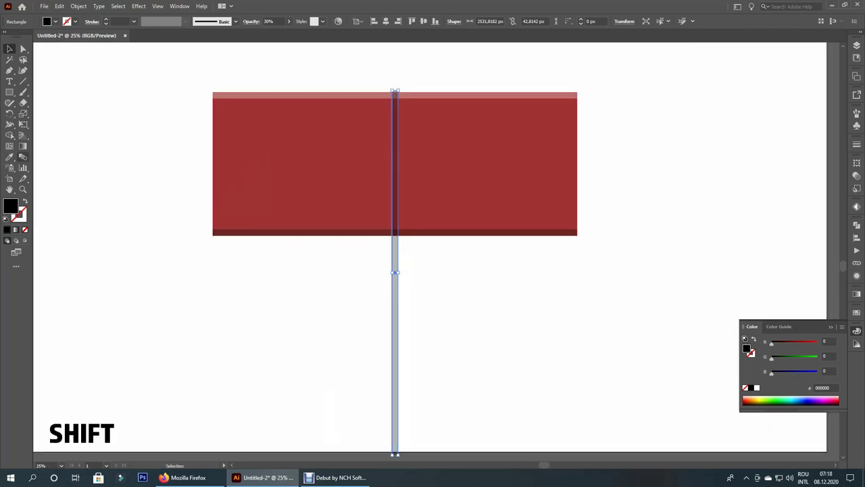
- Knife off the vertical strip's part hanging below the brick, then move the strip toward the left edge
drag(23, 102, 54, 125)
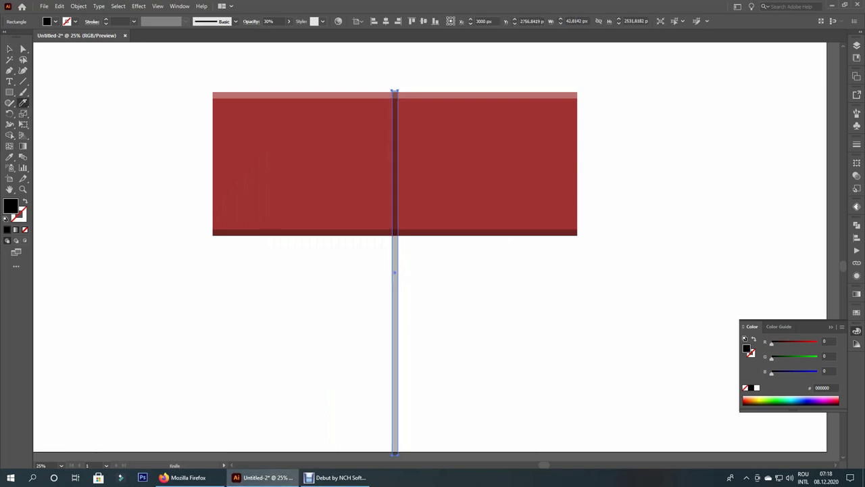
key(shift+alt)
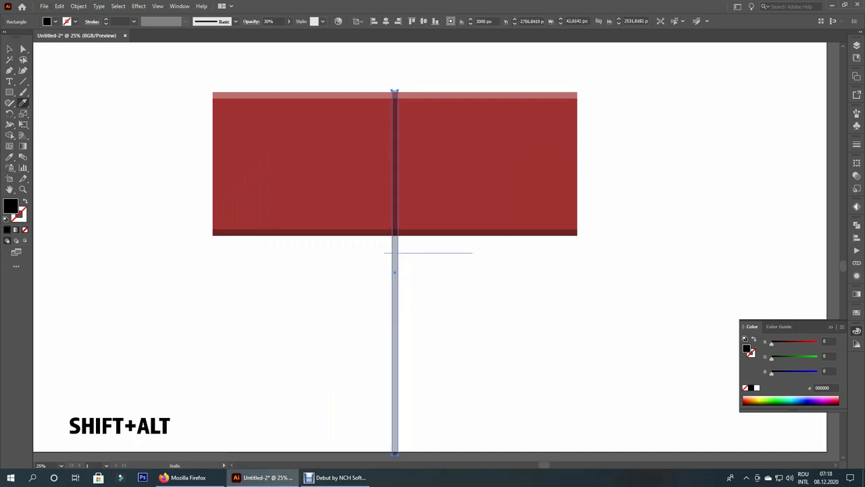
drag(384, 253, 473, 253)
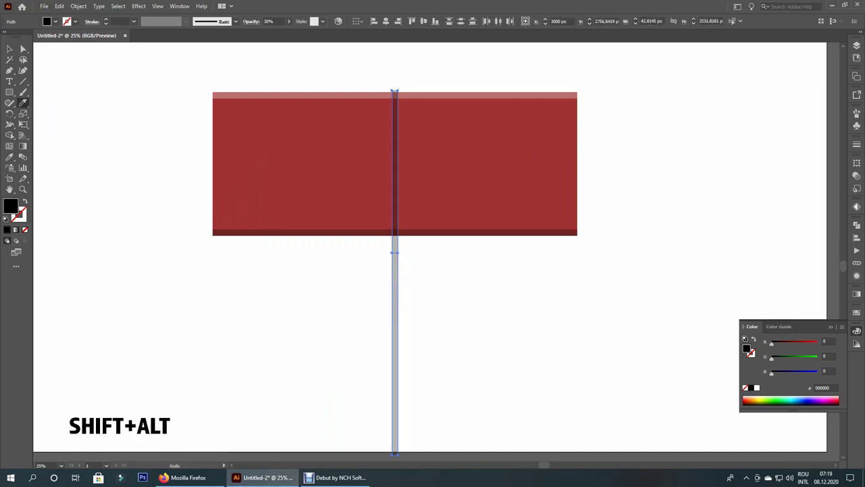
key(v)
click(401, 281)
key(Delete)
drag(395, 169, 430, 123)
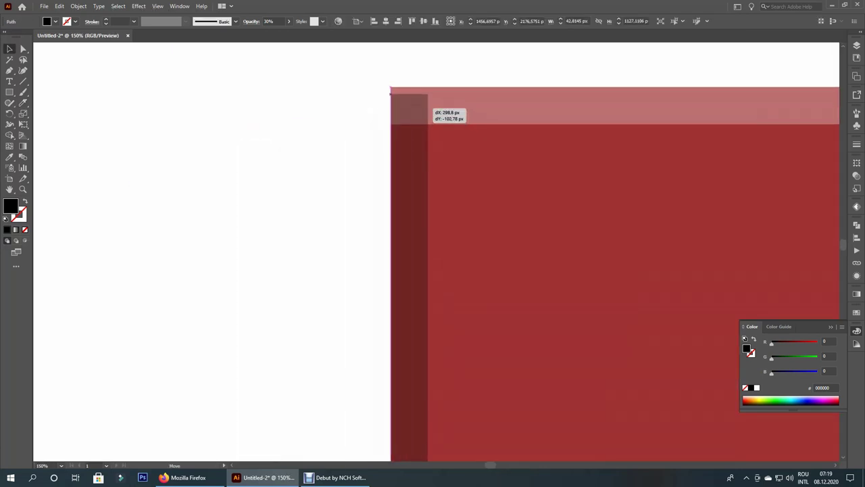
- Align the vertical strip with the brick's left edge and fit its bottom to the bottom band
drag(430, 123, 428, 103)
key(ctrl+minus)
key(ctrl+minus)
key(ctrl+minus)
key(ctrl+plus)
key(ctrl+plus)
drag(419, 361, 419, 299)
key(ctrl+plus)
key(ctrl+plus)
key(ctrl+plus)
key(ctrl+plus)
key(ctrl+plus)
key(ctrl+plus)
drag(420, 367, 419, 247)
key(ctrl+plus)
key(ctrl+plus)
drag(423, 248, 423, 253)
key(ctrl+shift+a)
key(ctrl+minus)
key(ctrl+minus)
key(ctrl+minus)
key(ctrl+minus)
key(ctrl+minus)
key(ctrl+minus)
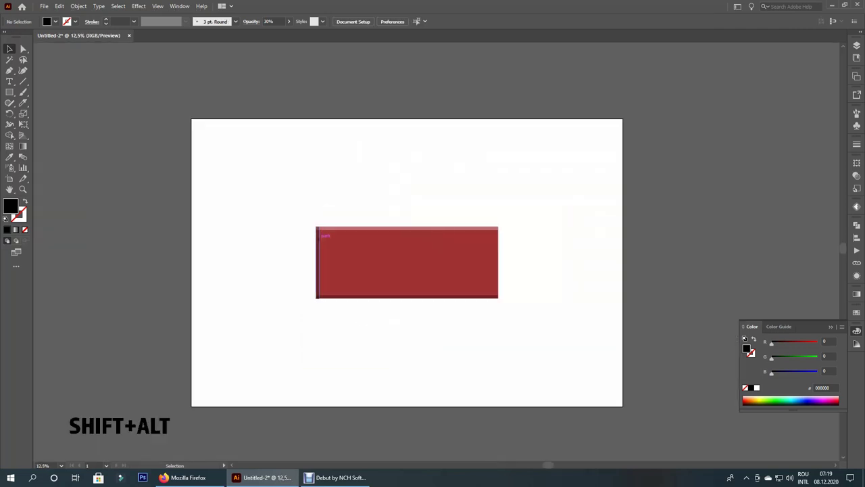
- Place a matching strip flush with the brick's right edge and pull its top corner down diagonally
drag(318, 236, 484, 259)
key(ctrl+plus)
key(ctrl+plus)
key(ctrl+plus)
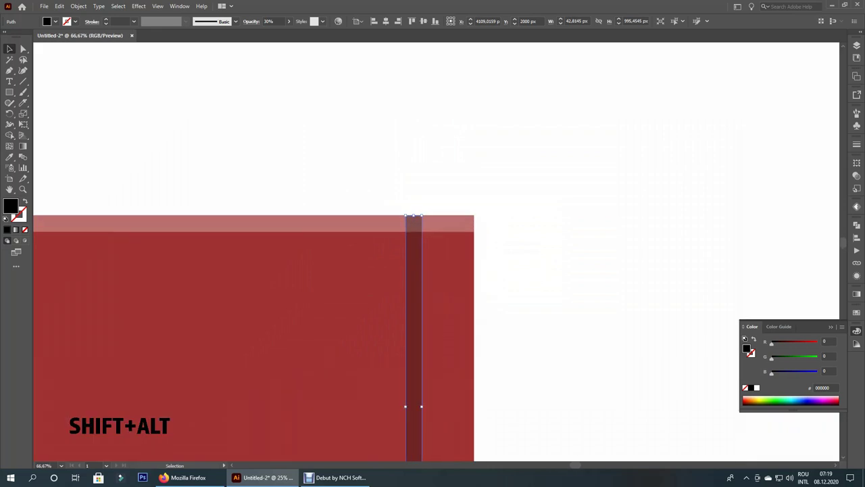
drag(368, 243, 485, 244)
key(ctrl+shift+a)
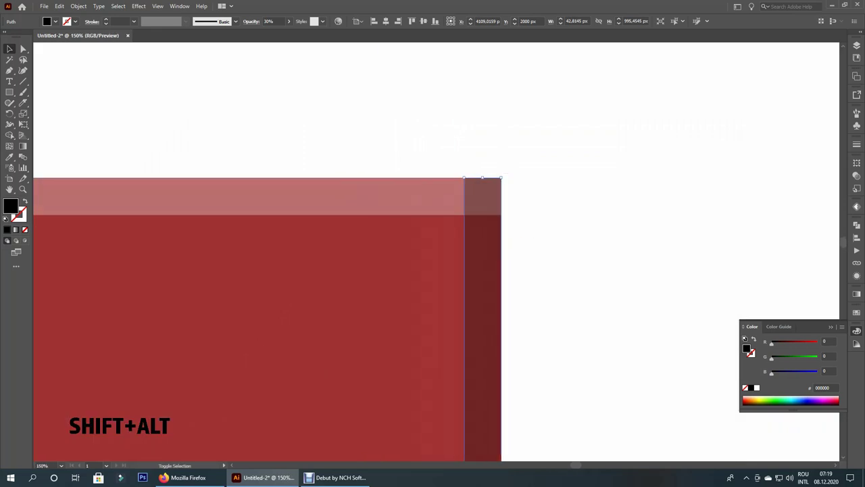
key(ctrl+z)
key(ctrl+z)
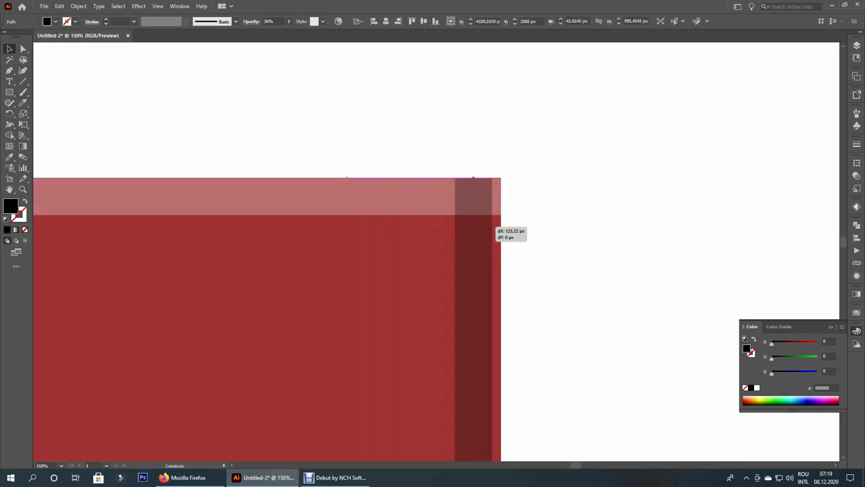
drag(380, 223, 497, 223)
key(ctrl+shift+a)
scroll(544, 201, up, 2)
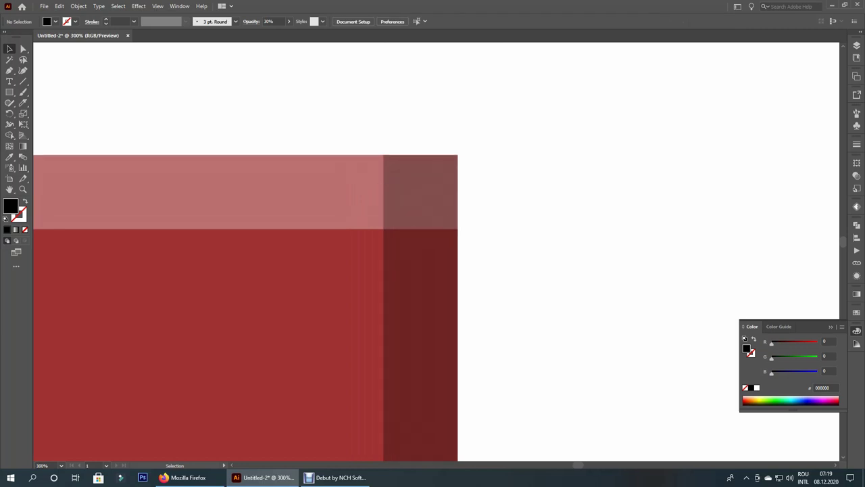
scroll(363, 167, up, 1)
drag(388, 150, 387, 255)
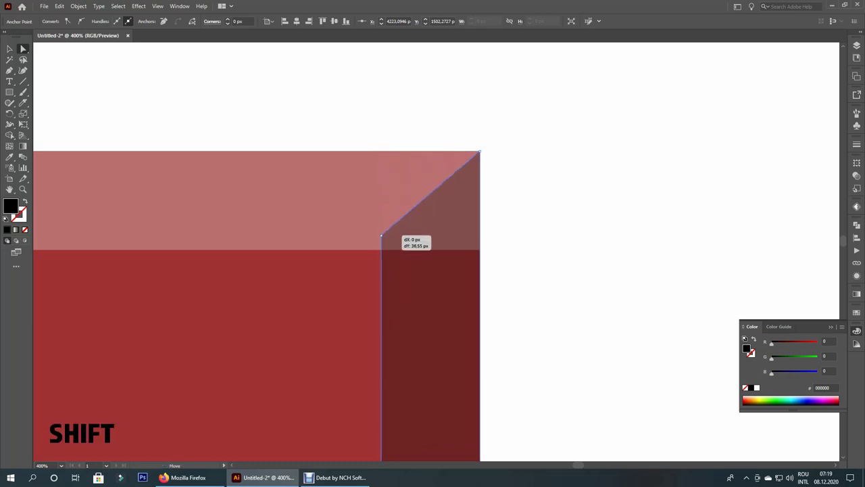
- Mitre the brick's right end by slanting the top band, bottom band and right strip corners
click(480, 248)
drag(480, 249, 381, 249)
key(ctrl+shift+a)
key(ctrl+minus)
key(ctrl+minus)
key(ctrl+minus)
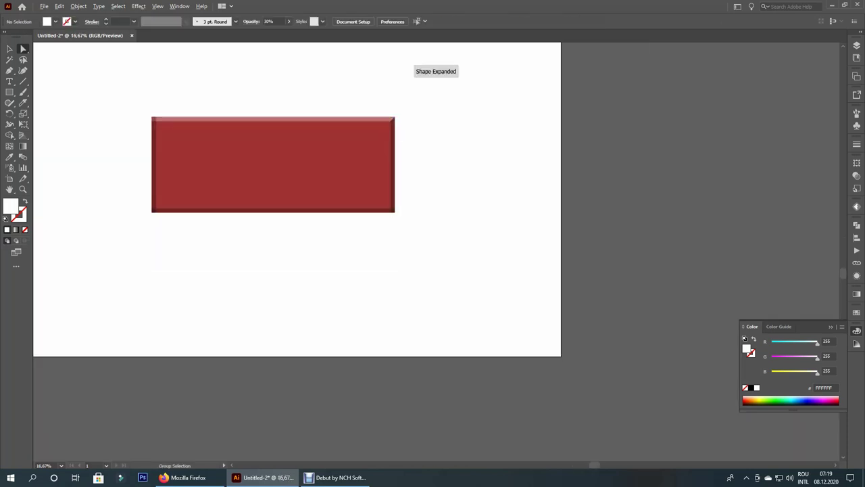
key(ctrl+plus)
key(ctrl+plus)
key(ctrl+plus)
click(445, 281)
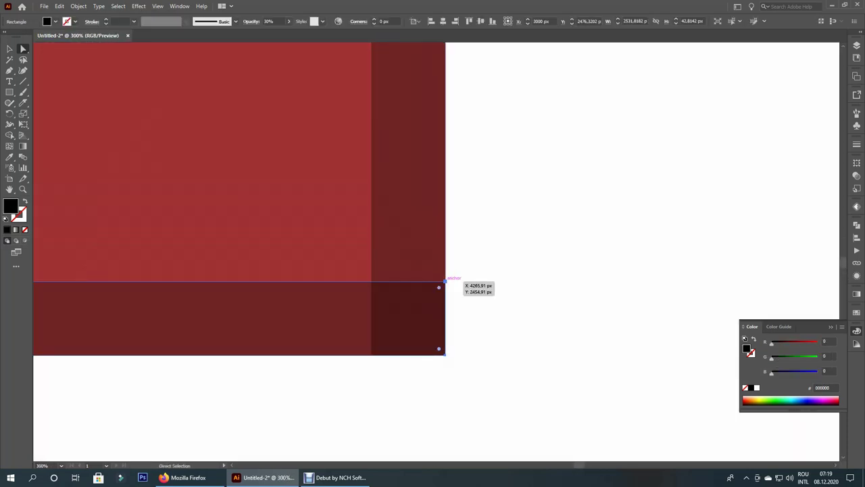
drag(445, 280, 372, 280)
click(377, 349)
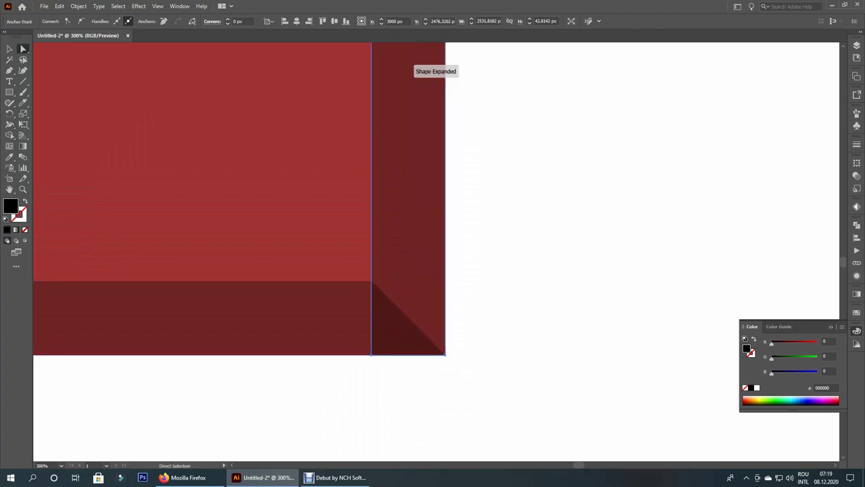
drag(378, 349, 374, 279)
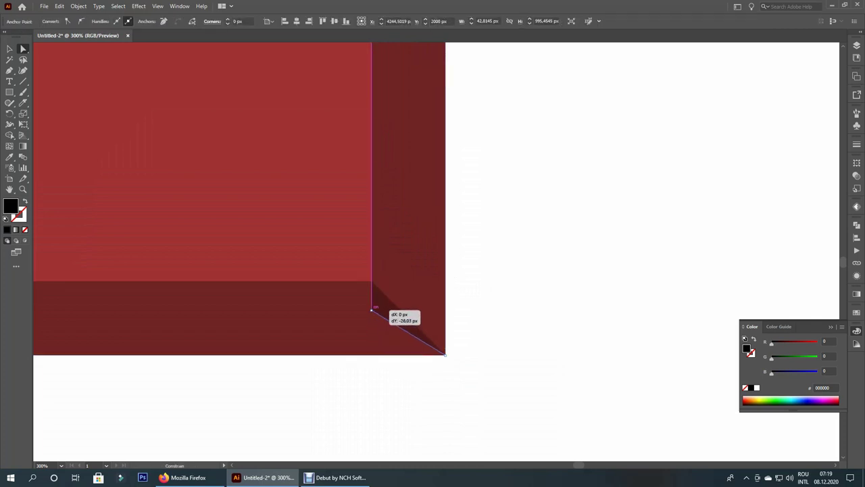
key(ctrl+shift+a)
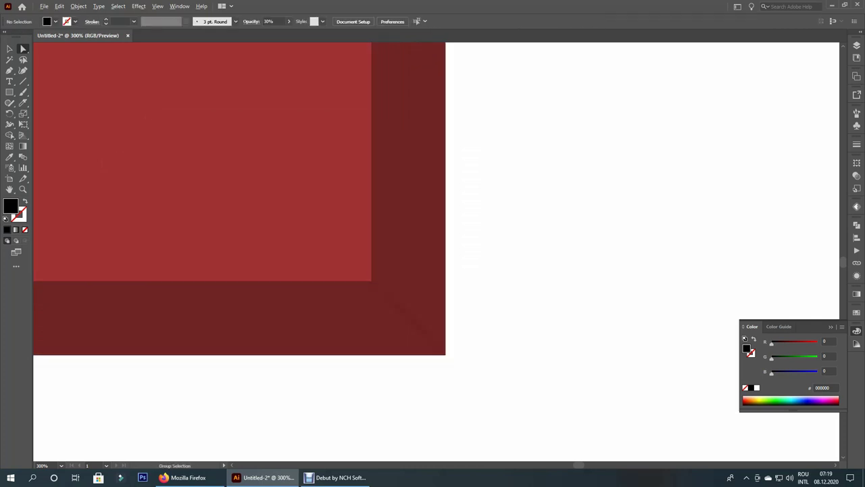
- Mitre the bottom-left corner by slanting the left strip's bottom and the bottom band's left end
key(ctrl+0)
key(ctrl+plus)
key(ctrl+plus)
key(ctrl+plus)
key(ctrl+plus)
key(ctrl+plus)
key(ctrl+plus)
key(ctrl+plus)
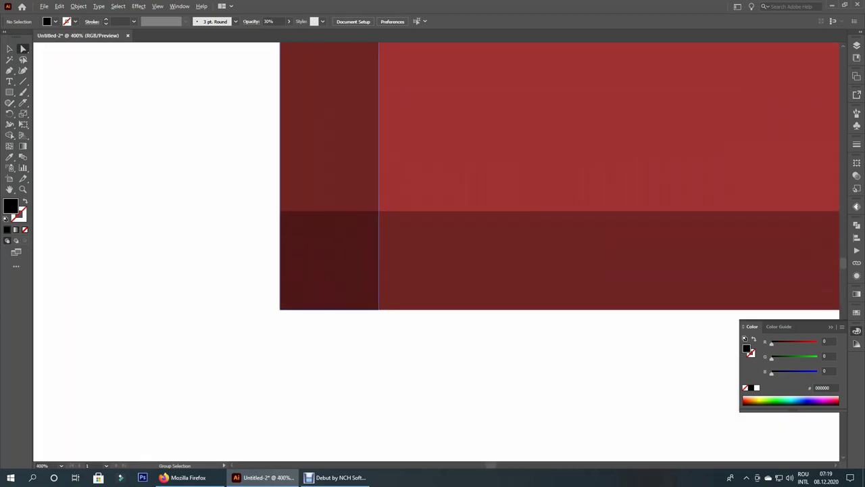
drag(379, 309, 380, 211)
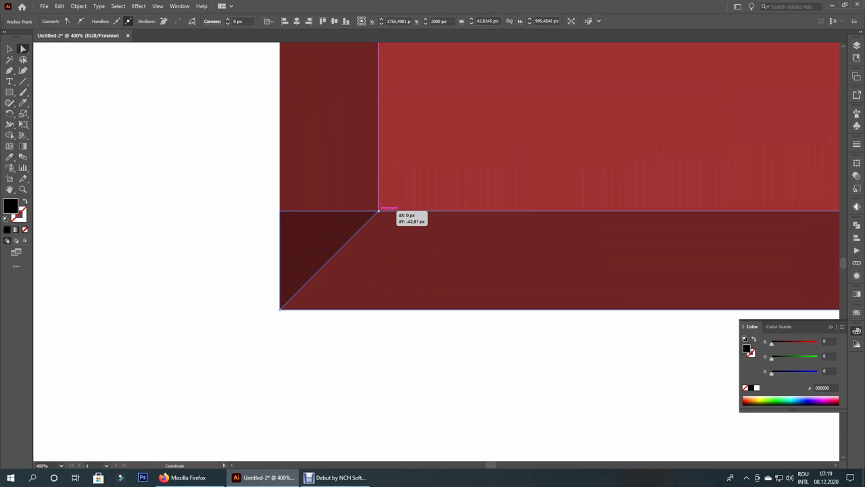
drag(280, 211, 377, 211)
key(ctrl+0)
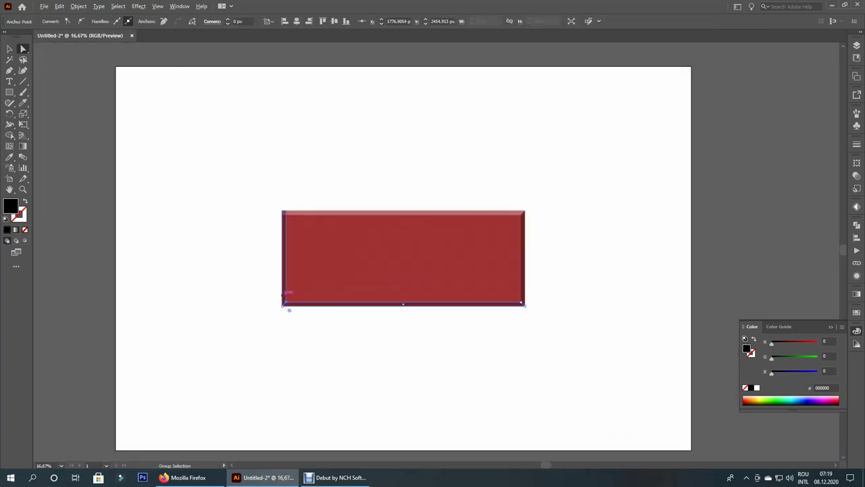
- Slant the left strip's top end and the top band's left end into a diagonal mitre
key(ctrl+plus)
key(ctrl+plus)
key(ctrl+plus)
key(ctrl+plus)
key(ctrl+plus)
key(ctrl+plus)
key(ctrl+plus)
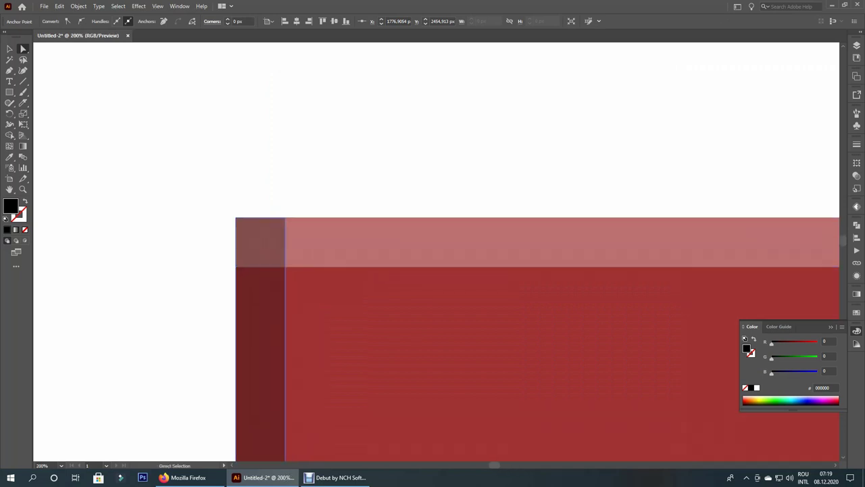
key(ctrl+plus)
key(ctrl+plus)
key(ctrl+plus)
drag(306, 208, 305, 356)
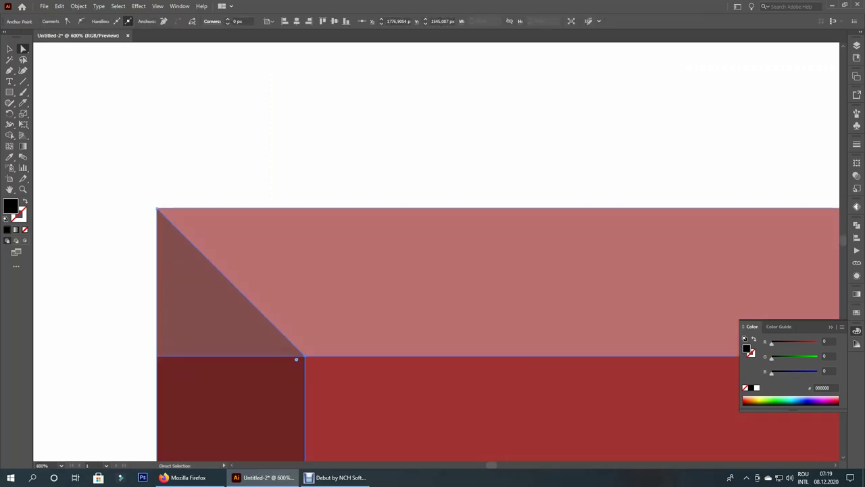
key(ctrl+plus)
key(ctrl+plus)
key(ctrl+plus)
key(ctrl+minus)
key(ctrl+minus)
key(ctrl+minus)
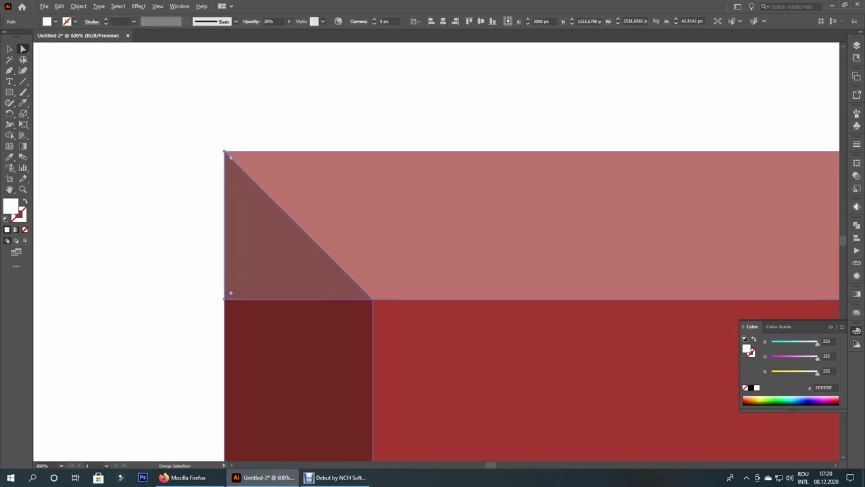
key(ctrl+plus)
key(ctrl+plus)
drag(183, 286, 474, 291)
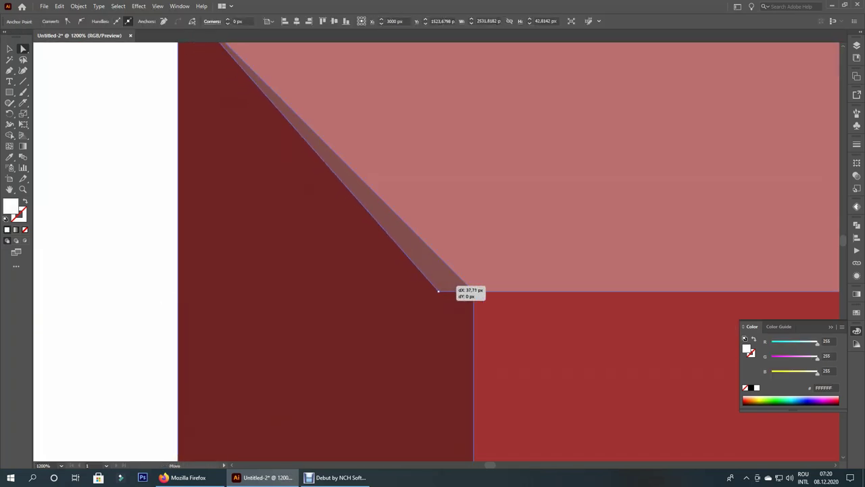
key(ctrl+minus)
key(ctrl+minus)
key(ctrl+minus)
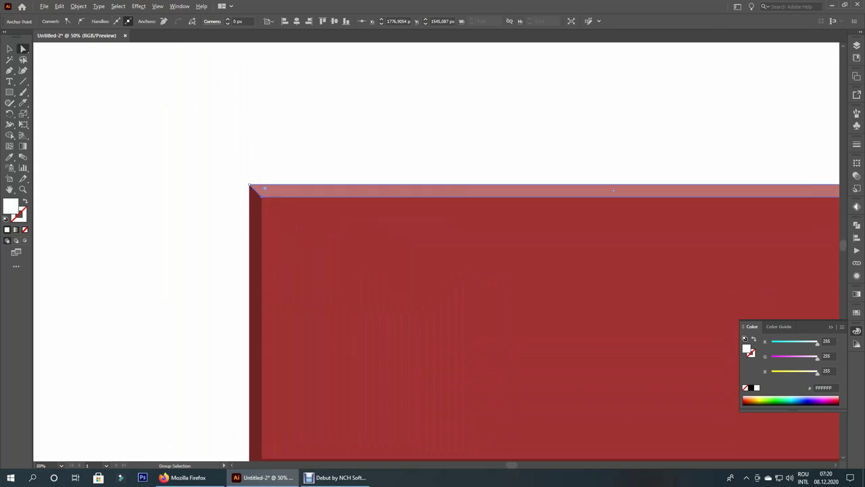
key(ctrl+minus)
scroll(432, 251, right, 5)
key(ctrl+plus)
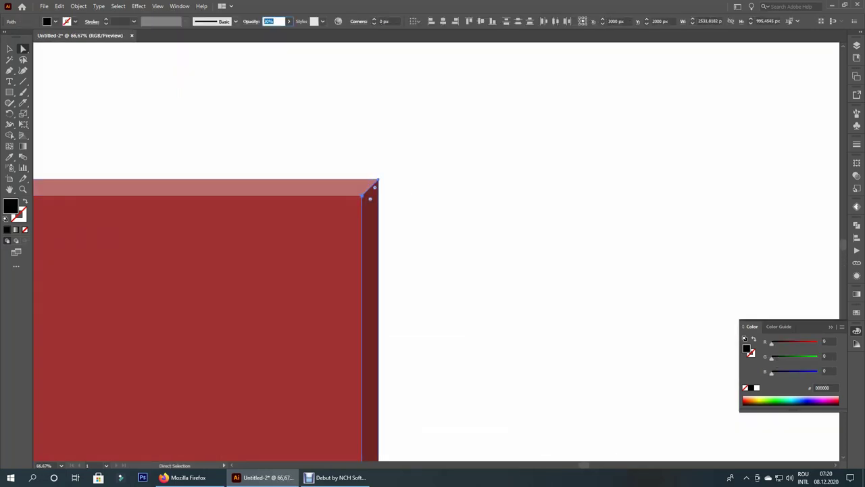
- Set the right side strip to 20% opacity and the bottom band to 40%
text(30)
key(Return)
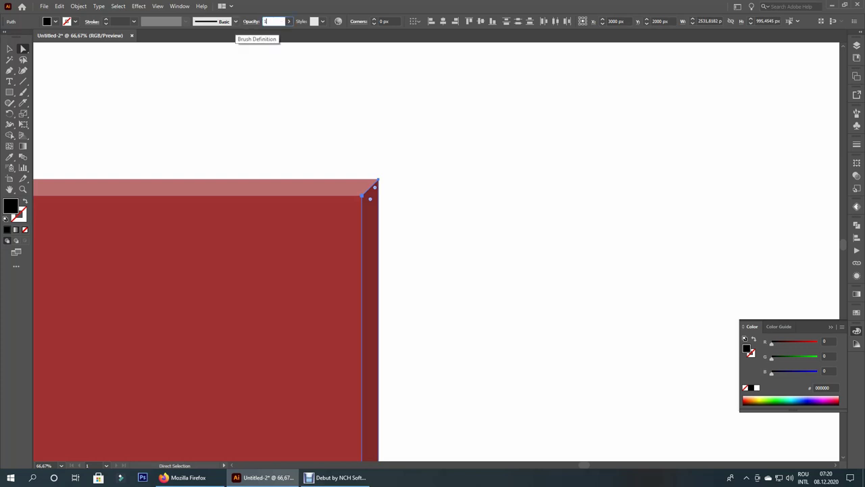
click(10, 49)
key(ctrl+shift+a)
key(ctrl+0)
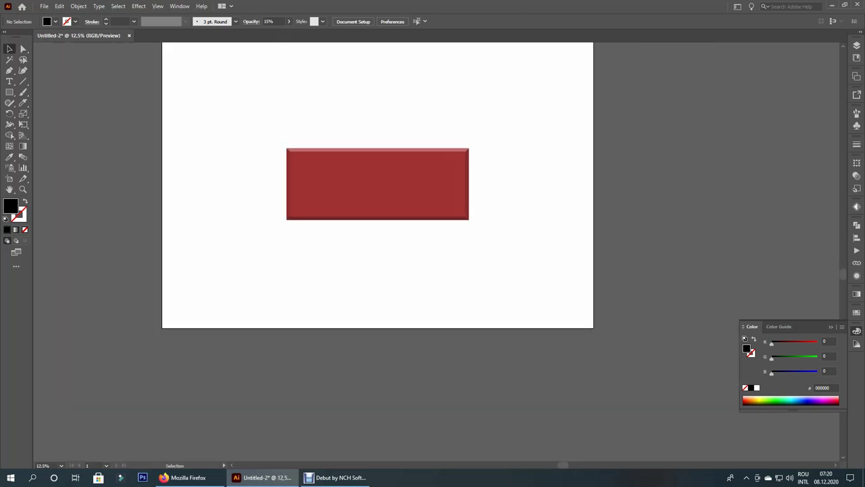
scroll(307, 216, up, 3)
scroll(308, 223, up, 2)
click(308, 234)
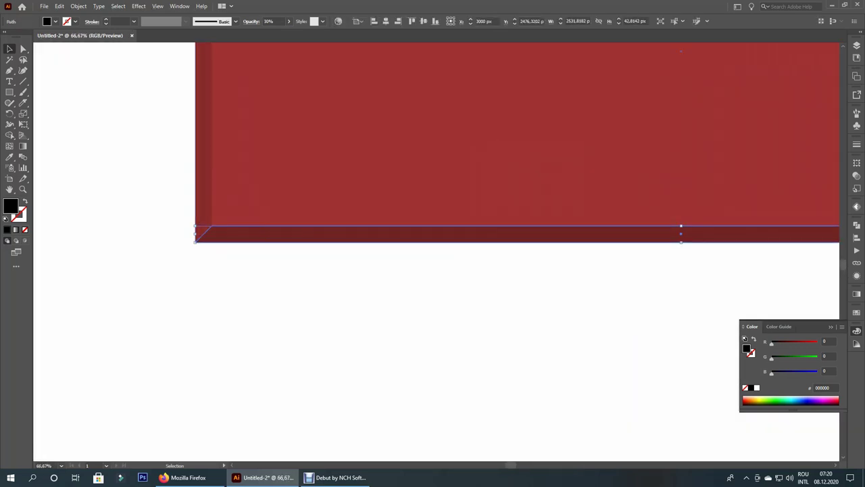
key(Return)
click(183, 195)
scroll(183, 195, down, 4)
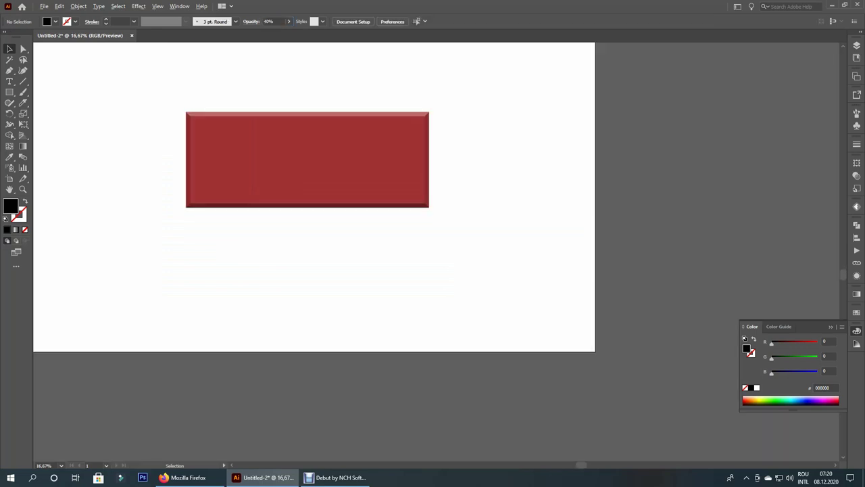
- Group all the brick's pieces into one object
drag(166, 81, 529, 217)
right_click(202, 89)
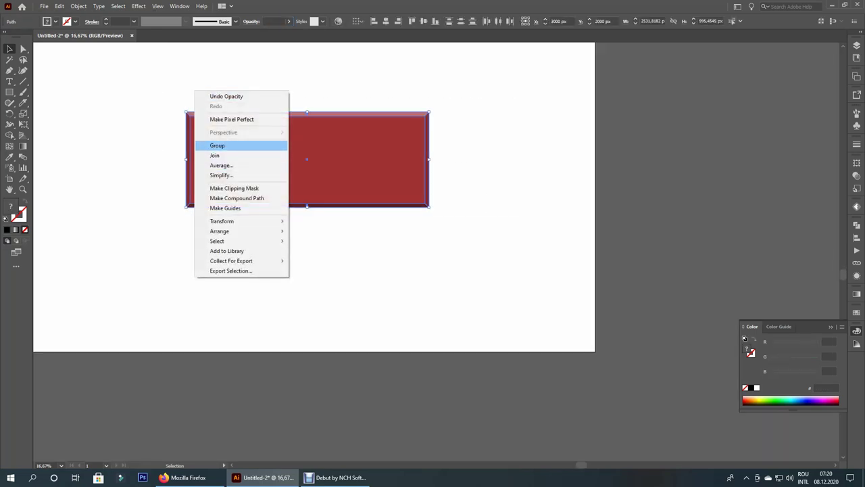
click(223, 146)
key(ctrl+shift+a)
scroll(573, 383, down, 2)
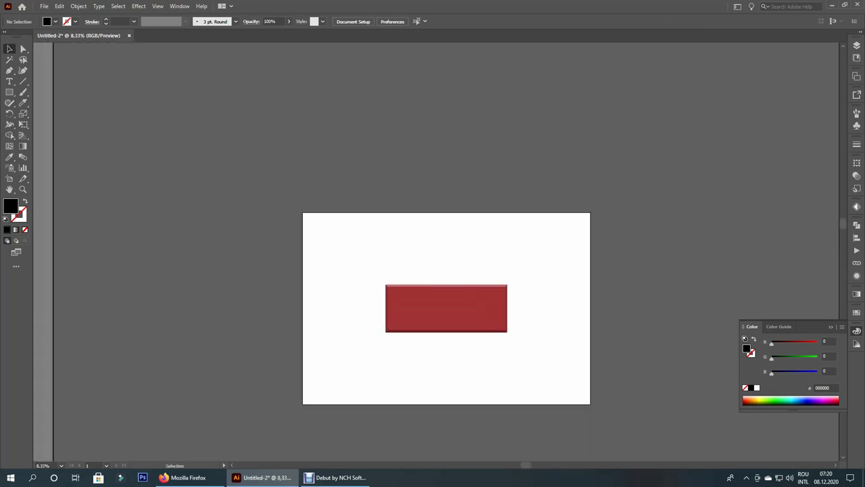
scroll(464, 347, up, 1)
key(F6)
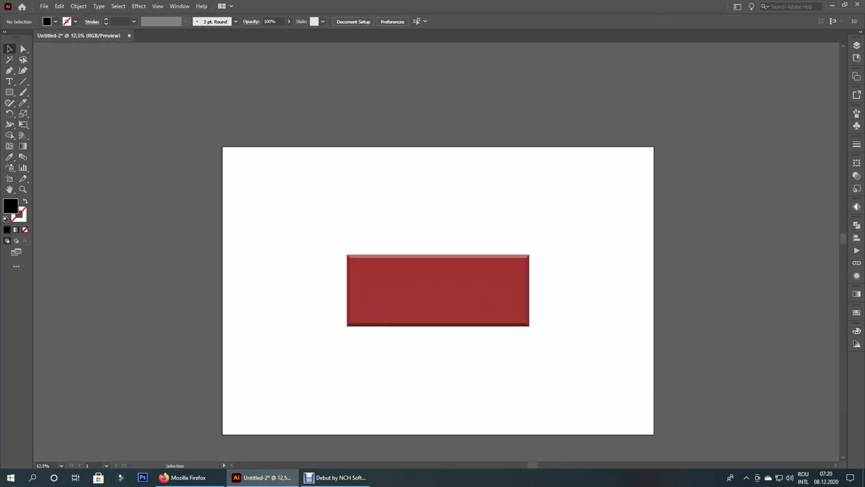
- Shrink the grouped brick and move it to the artboard's top-left corner
key(ctrl+a)
drag(500, 317, 408, 283)
drag(354, 253, 234, 151)
key(ctrl+shift+a)
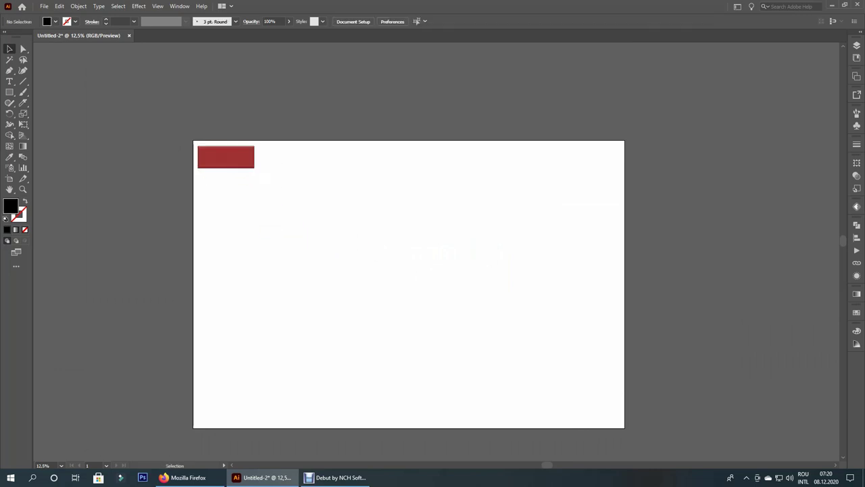
scroll(249, 141, up, 2)
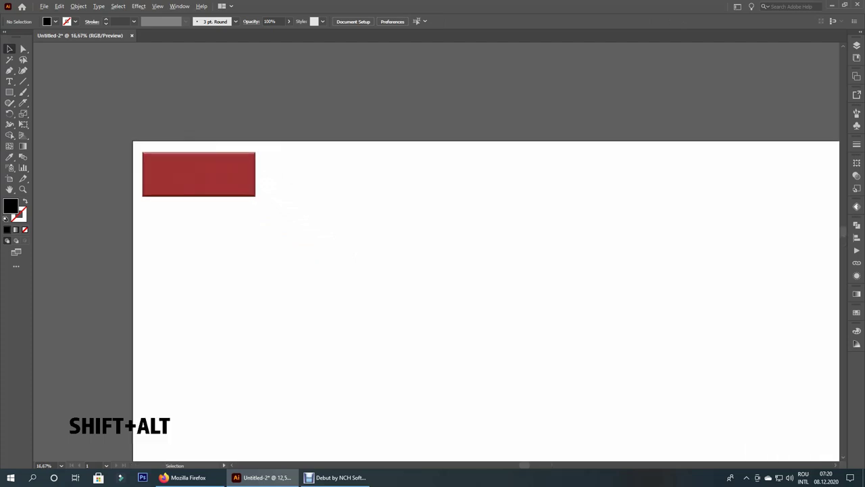
scroll(249, 141, up, 2)
- Repeat the brick into a row of ten and scale the row to the artboard width
mouse_move(202, 188)
mouse_down()
mouse_move(443, 196)
mouse_move(433, 196)
mouse_up()
scroll(175, 194, down, 4)
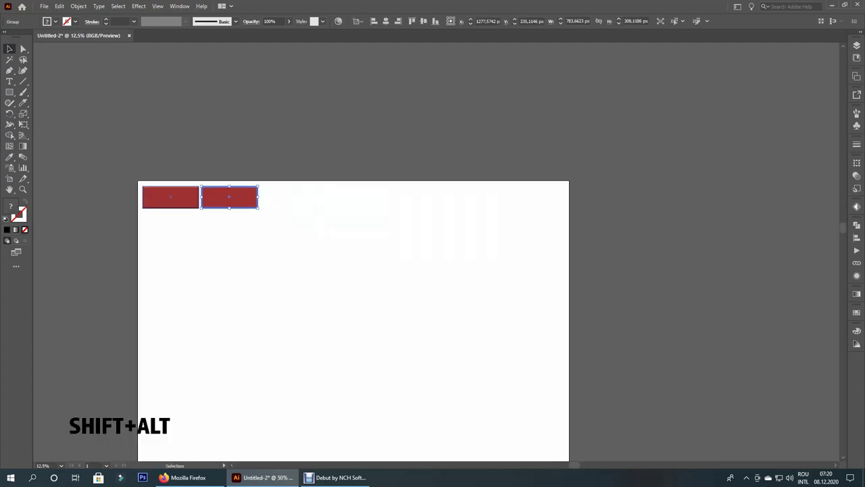
key(ctrl+d)
key(ctrl+d)
key(ctrl+d)
key(ctrl+d)
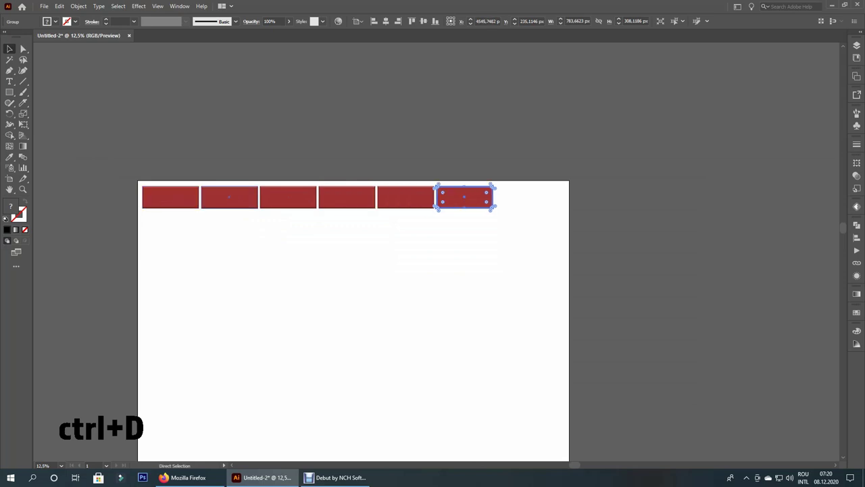
key(ctrl+d)
key(ctrl+d)
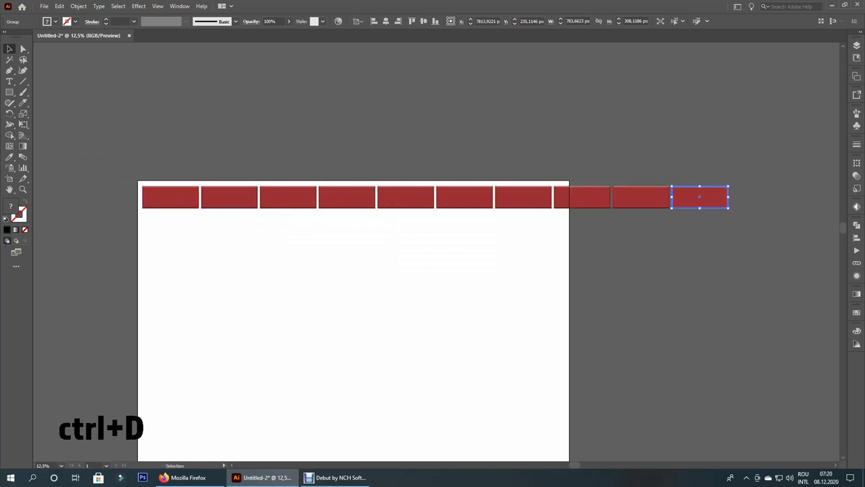
key(ctrl+shift+a)
key(ctrl+d)
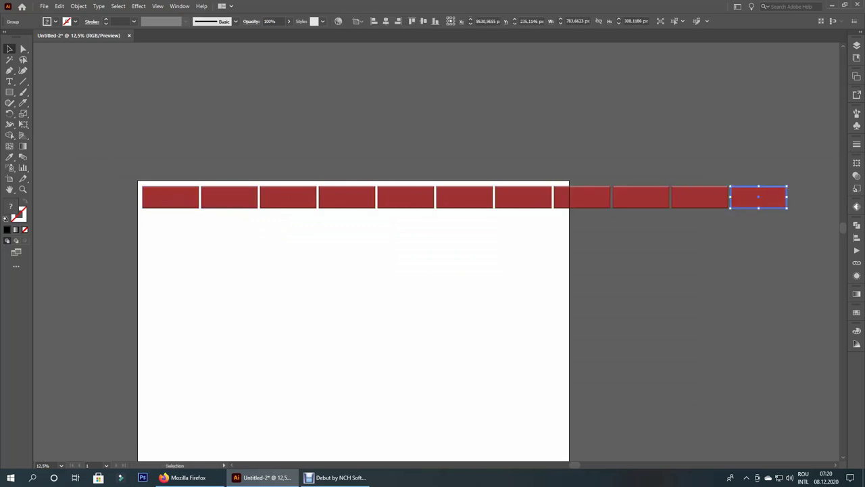
key(ctrl+z)
key(ctrl+a)
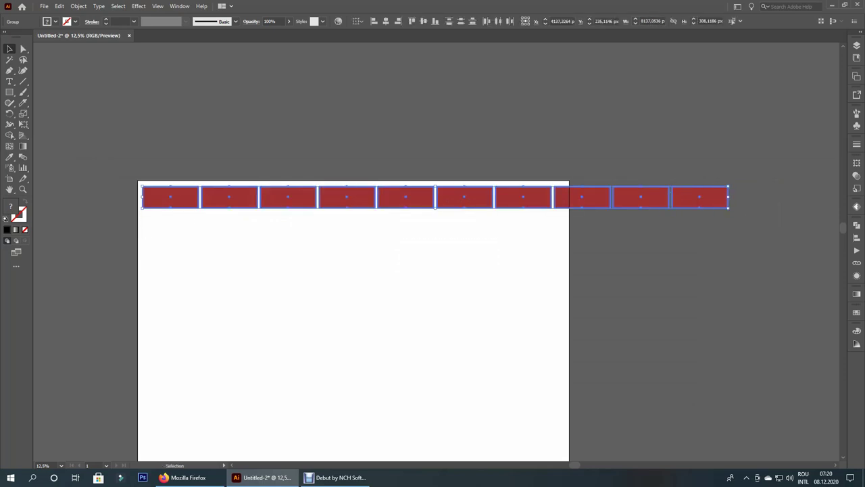
drag(728, 208, 669, 201)
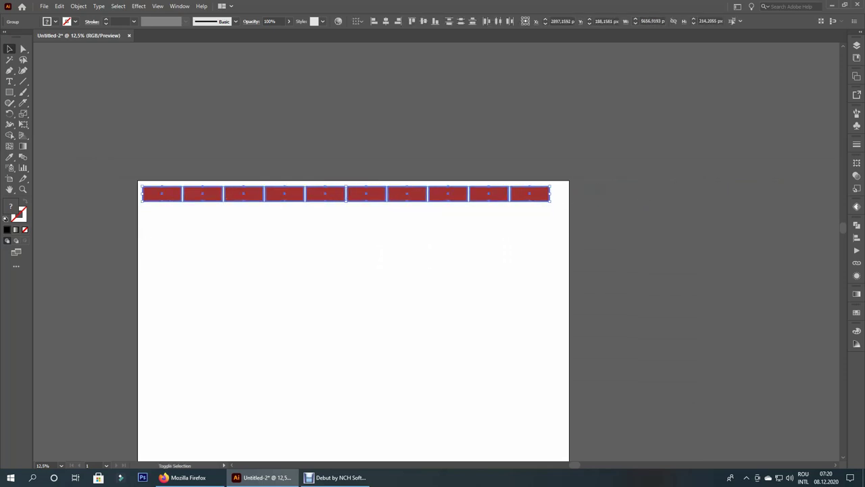
- Stretch the brick row to about 6126 px wide and raise it past the artboard's top and right edges
scroll(554, 196, up, 2)
scroll(555, 196, up, 3)
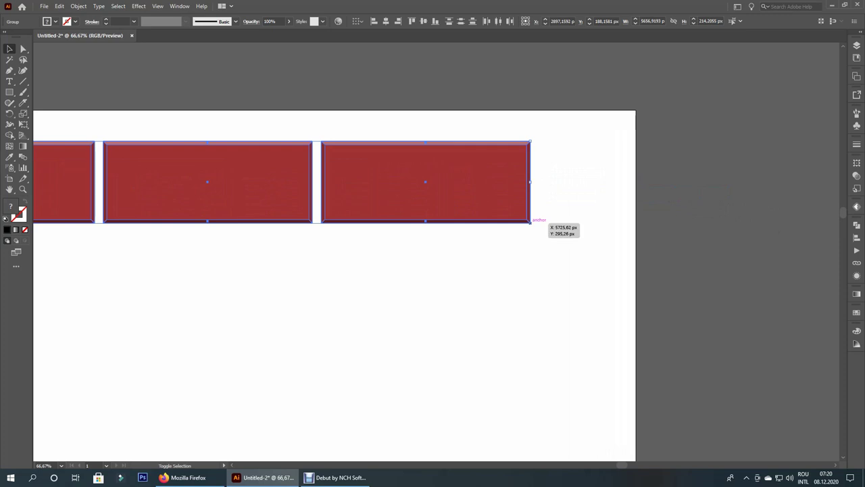
drag(531, 221, 623, 225)
right_click(623, 224)
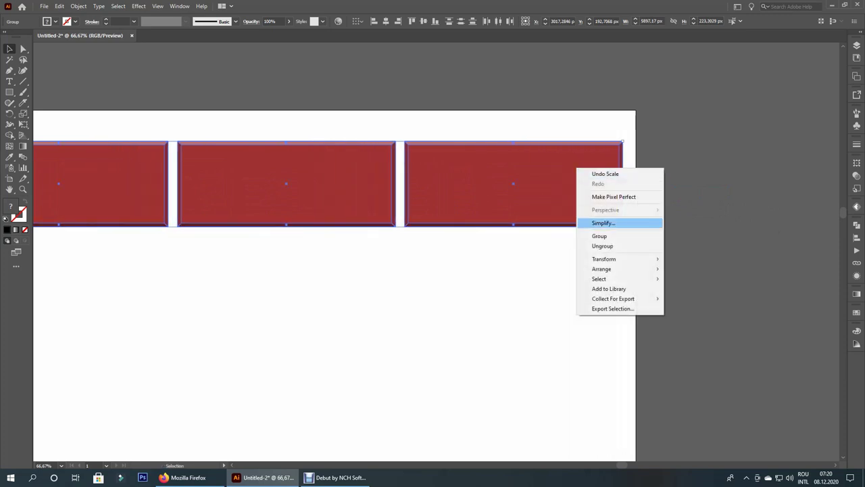
click(604, 223)
mouse_move(623, 225)
mouse_down()
mouse_move(615, 225)
mouse_move(659, 228)
mouse_up()
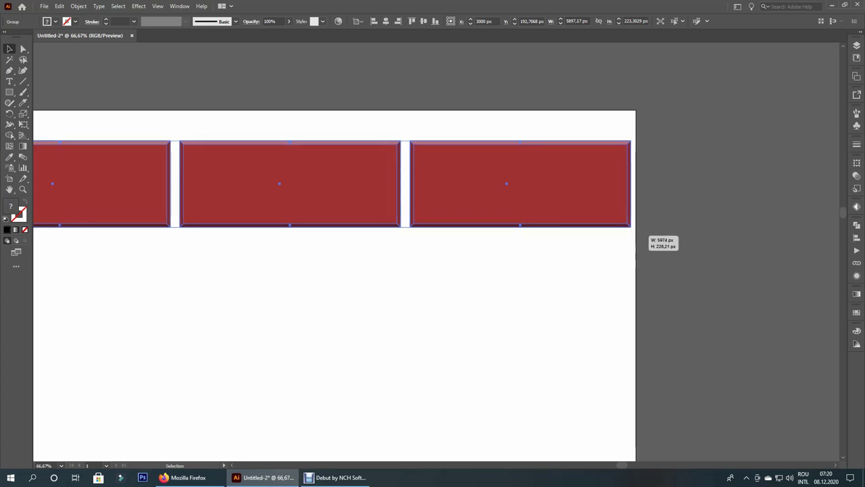
drag(651, 183, 651, 123)
key(ctrl+shift+a)
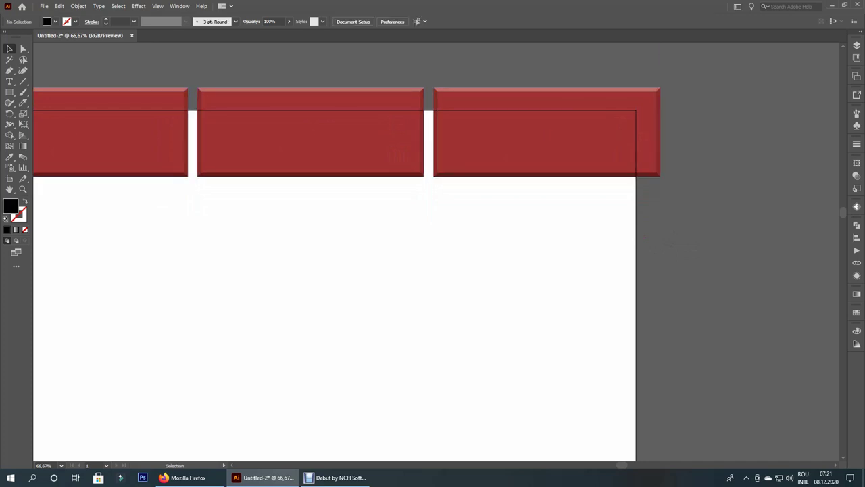
- Draw a small black spacer square and place it just below the brick row
scroll(134, 102, up, 4)
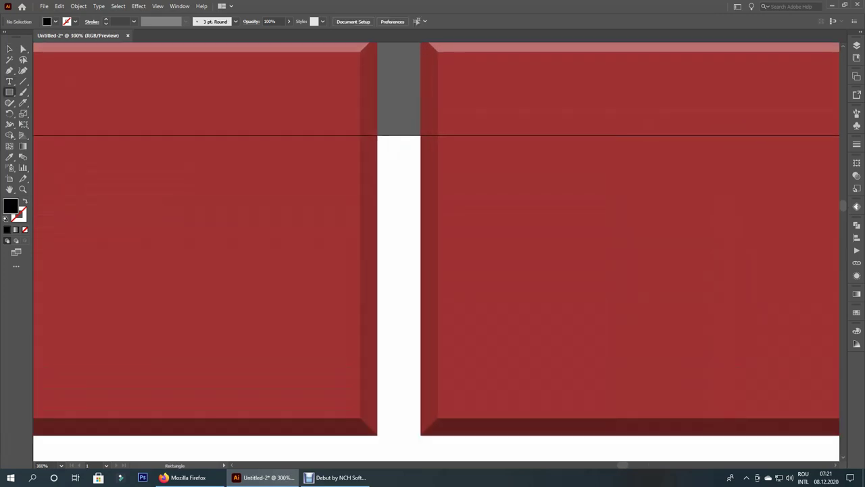
drag(377, 66, 420, 135)
scroll(317, 65, down, 5)
mouse_move(399, 102)
mouse_down()
mouse_move(325, 281)
mouse_move(354, 293)
mouse_move(368, 250)
mouse_up()
scroll(311, 77, up, 3)
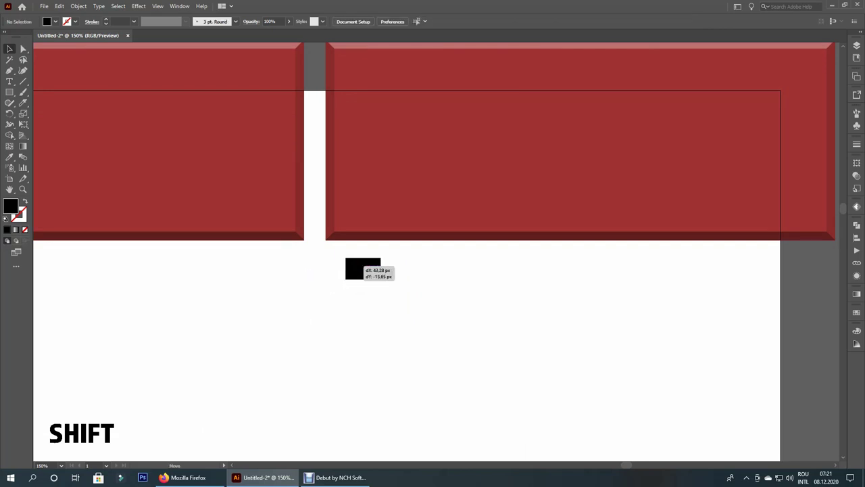
key(ctrl+shift+a)
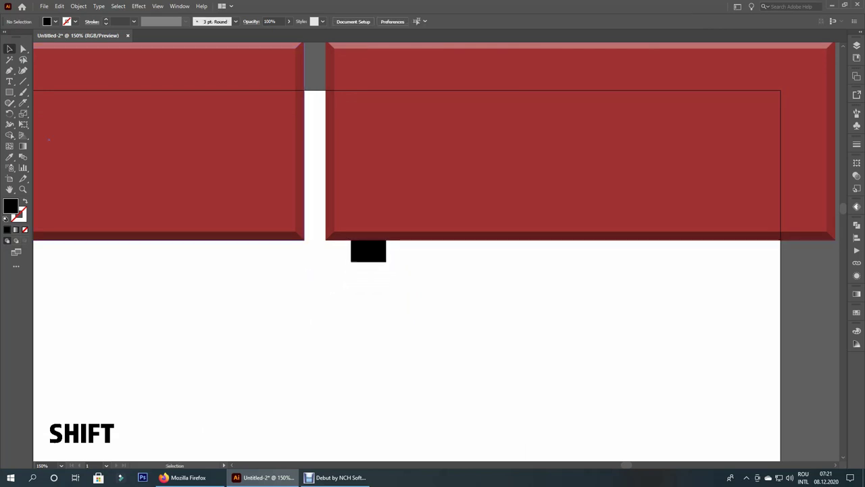
key(ctrl+minus)
- Copy the brick row down beneath the spacer, then delete the spacer
drag(410, 74, 410, 223)
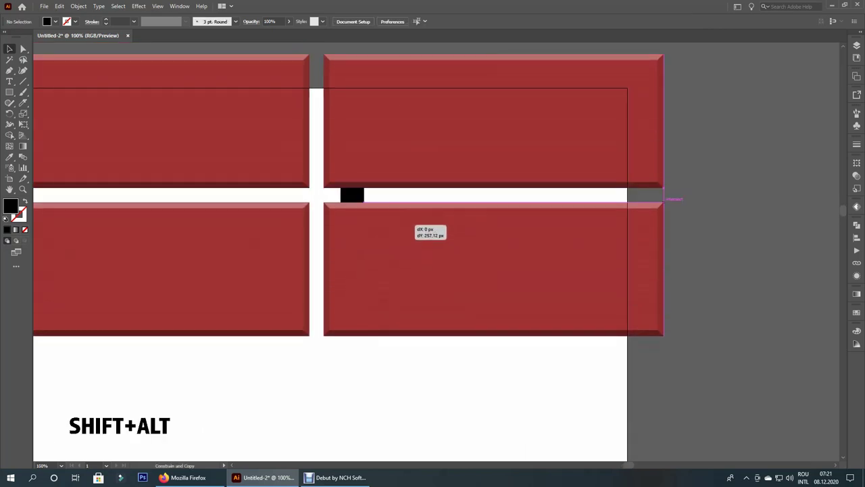
click(352, 195)
key(Delete)
click(494, 271)
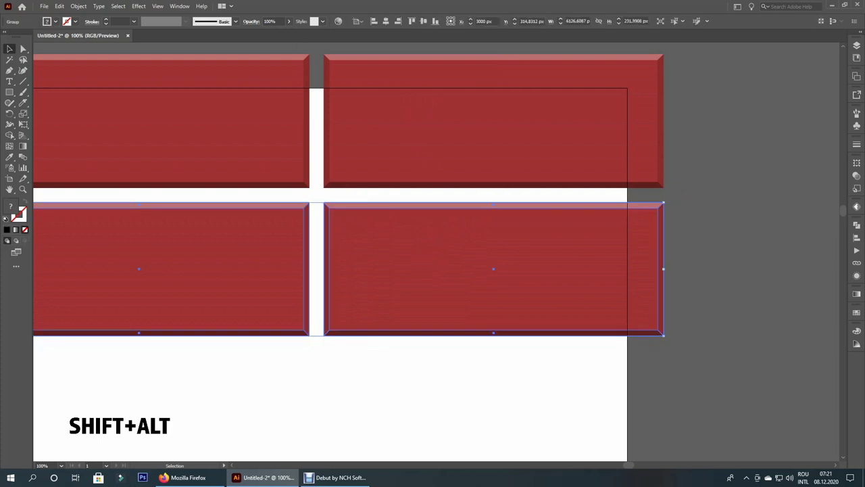
key(ctrl+minus)
key(ctrl+minus)
key(ctrl+minus)
- Repeat the row copy, then undo the extra rows to leave just two rows
key(ctrl+d)
key(ctrl+d)
key(ctrl+d)
key(ctrl+d)
key(ctrl+d)
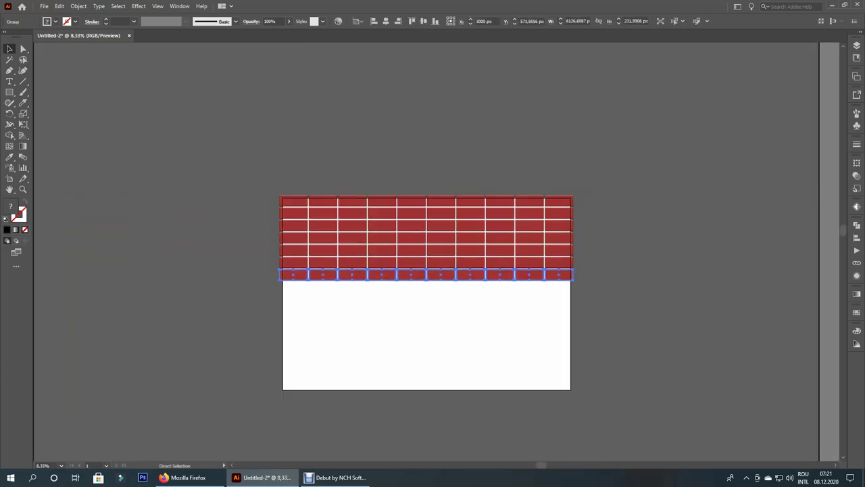
key(ctrl+d)
key(ctrl+d)
key(ctrl+z)
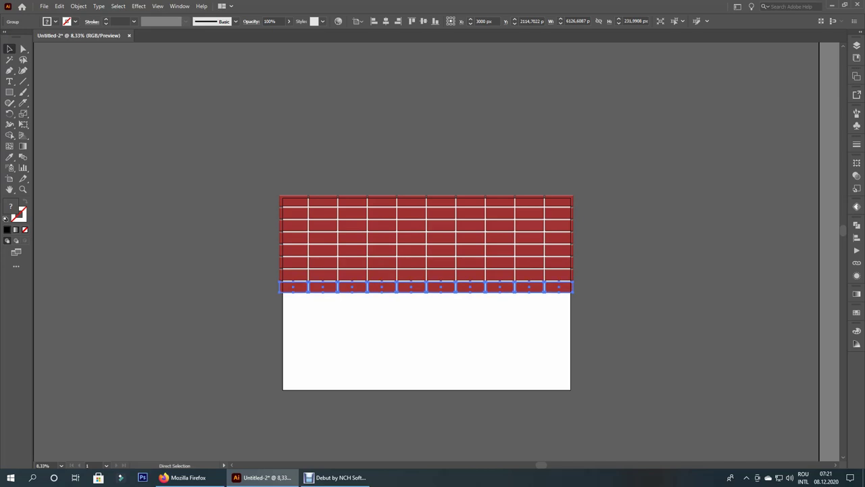
key(ctrl+z)
key(ctrl+z)
key(ctrl+z)
key(ctrl+z)
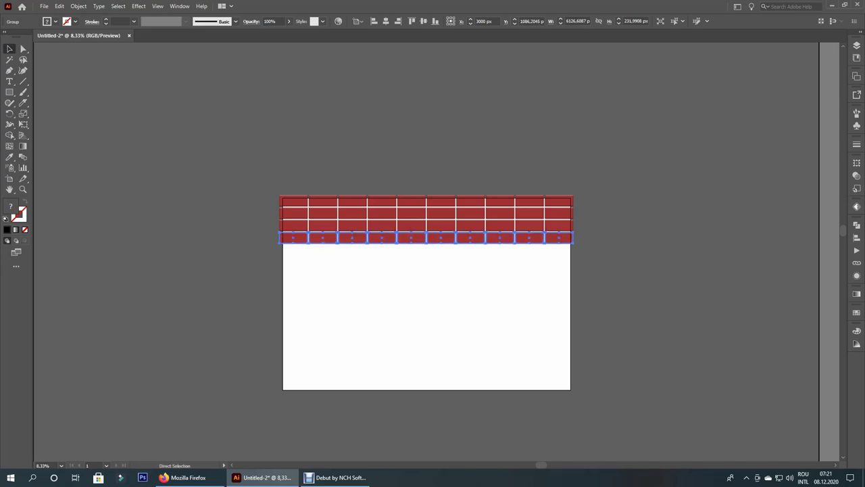
key(ctrl+z)
key(ctrl+z)
click(308, 195)
scroll(308, 195, up, 2)
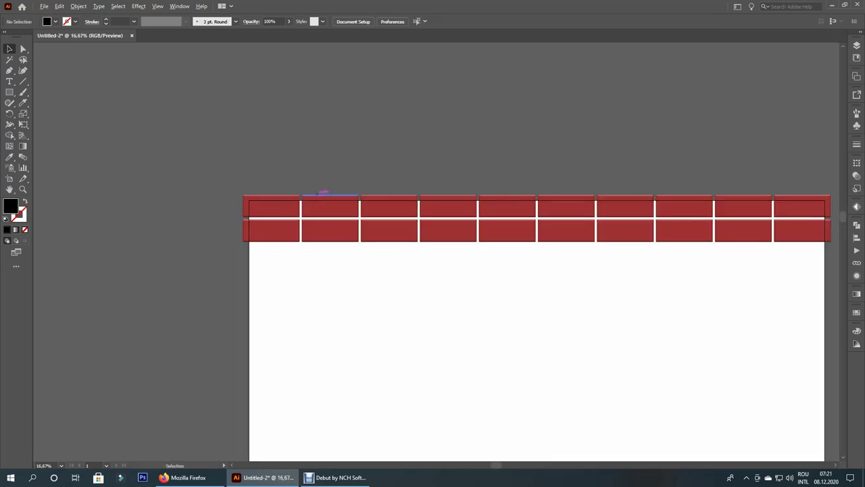
scroll(307, 194, up, 3)
scroll(257, 206, down, 1)
scroll(257, 205, down, 1)
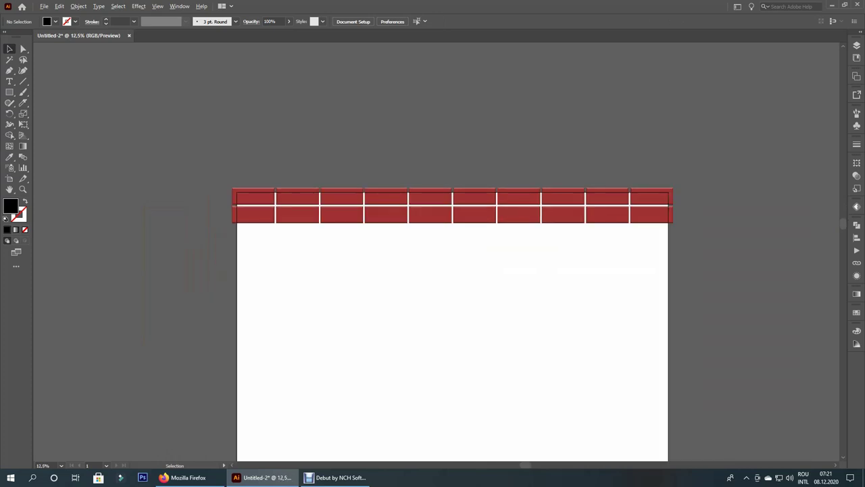
scroll(257, 206, up, 2)
scroll(256, 205, up, 1)
- Shift the second brick row to the right so its joints stagger against the top row
drag(257, 205, 369, 205)
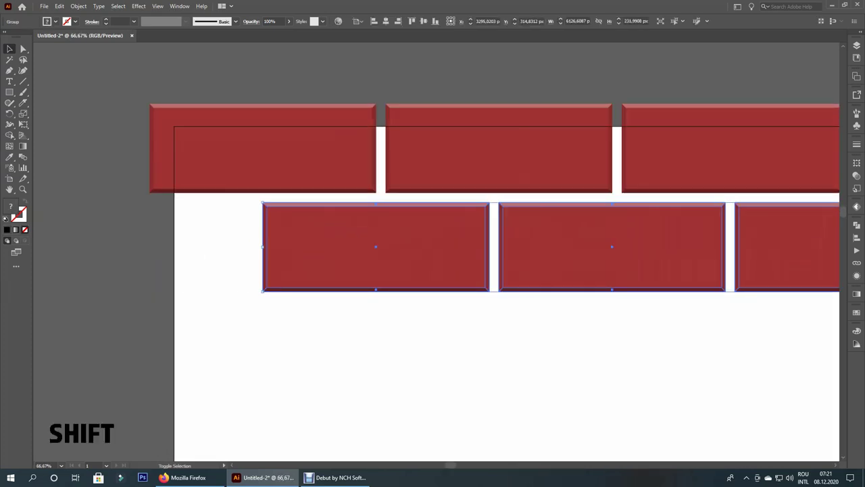
scroll(382, 196, up, 2)
scroll(195, 144, down, 2)
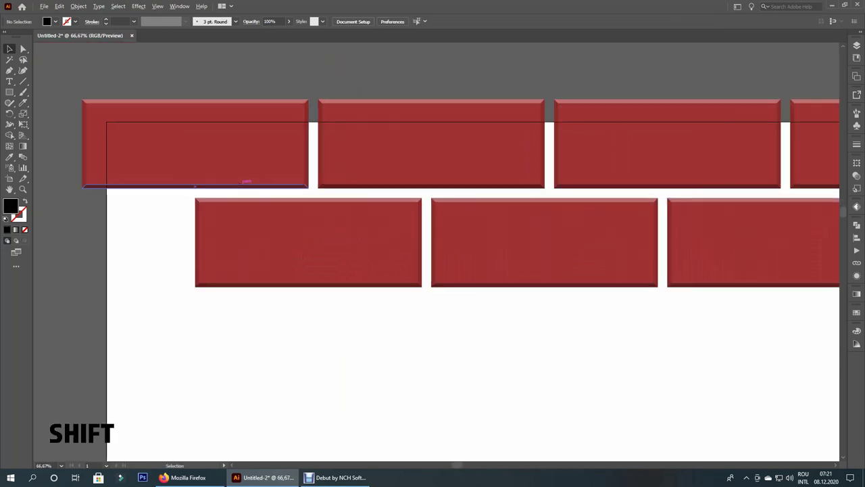
scroll(302, 171, up, 2)
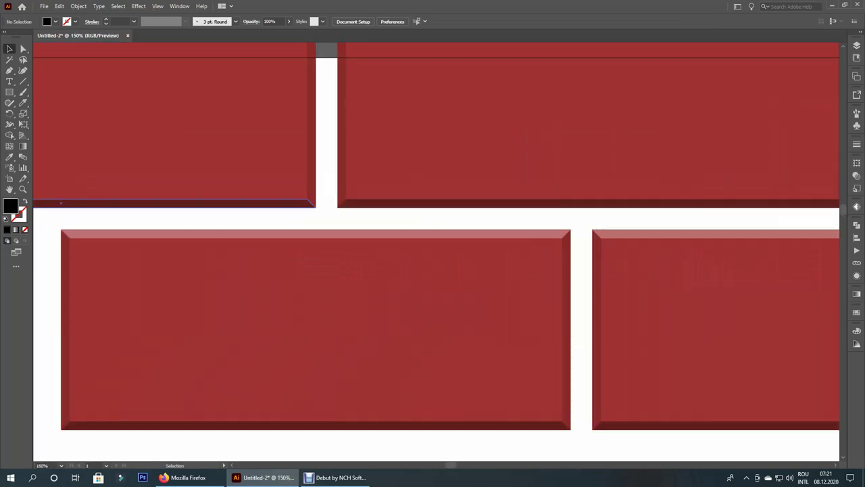
key(m)
scroll(280, 177, up, 1)
- Draw a small black spacer and resize it to fill the vertical joint between bricks
drag(329, 169, 357, 199)
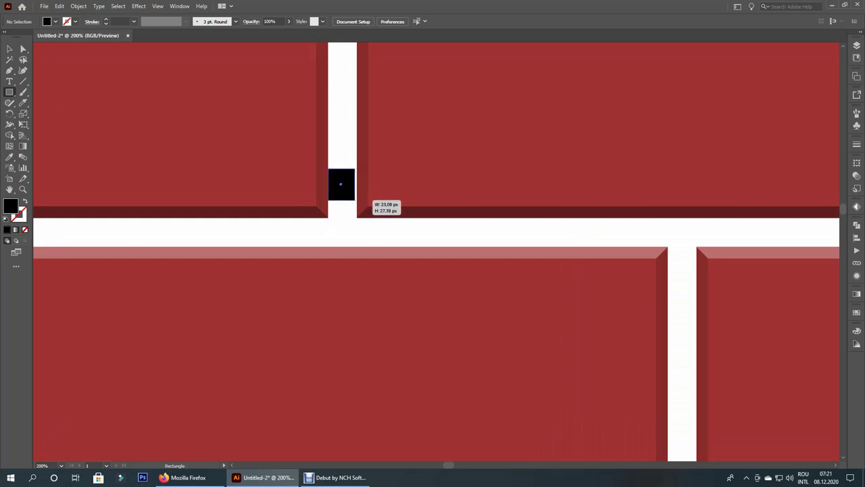
drag(357, 200, 357, 200)
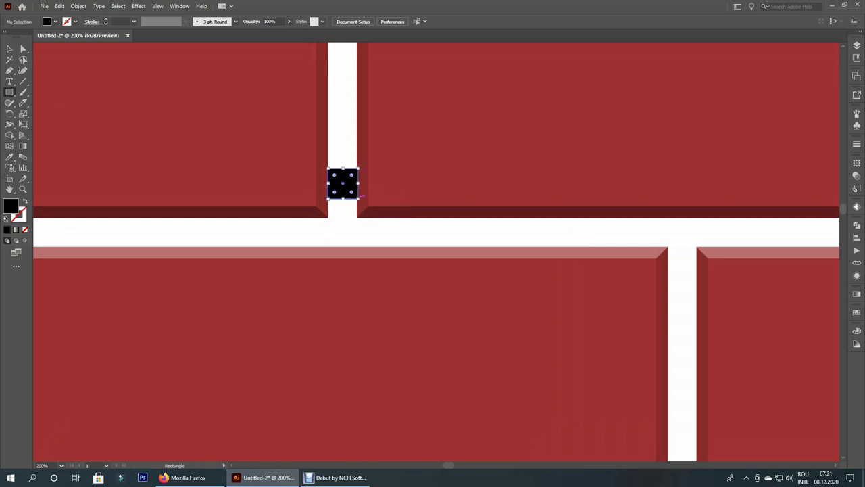
key(v)
key(ctrl+equal)
key(ctrl+equal)
key(ctrl+equal)
key(ctrl+equal)
key(ctrl+equal)
drag(440, 191, 440, 177)
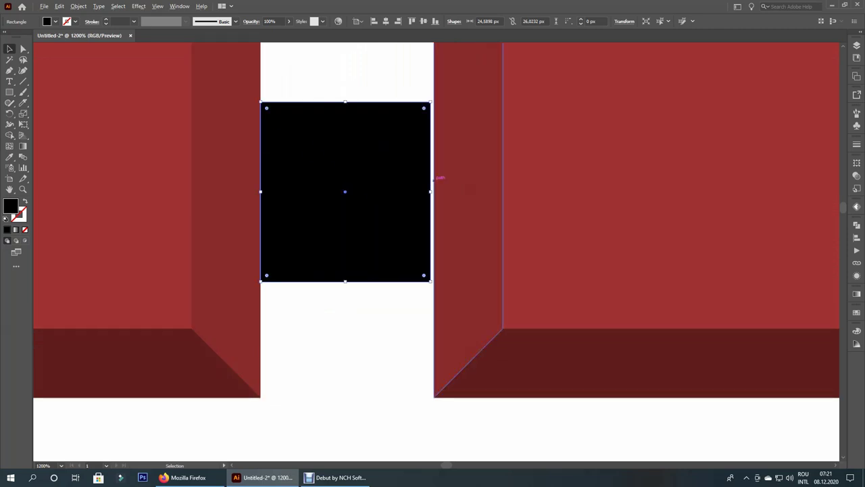
scroll(441, 175, up, 1)
scroll(465, 157, up, 1)
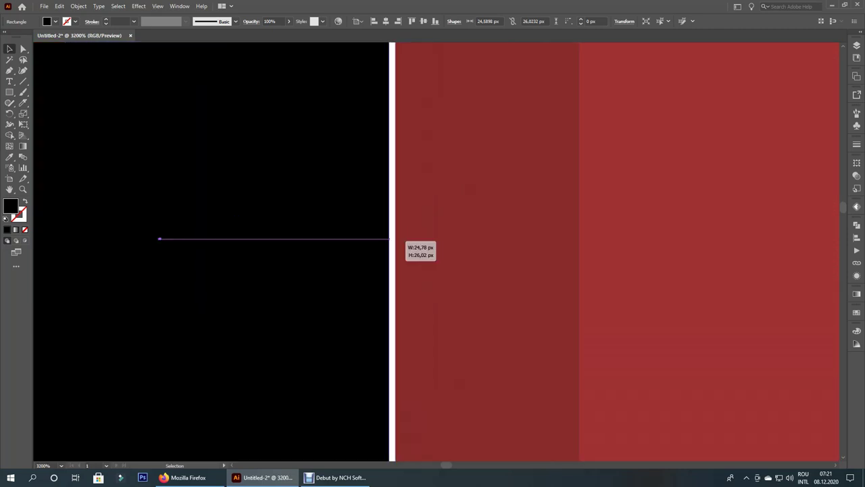
drag(386, 238, 398, 238)
scroll(384, 206, down, 2)
scroll(331, 189, down, 3)
- Move the spacer into the horizontal gap and push the lower row against it
drag(332, 179, 333, 222)
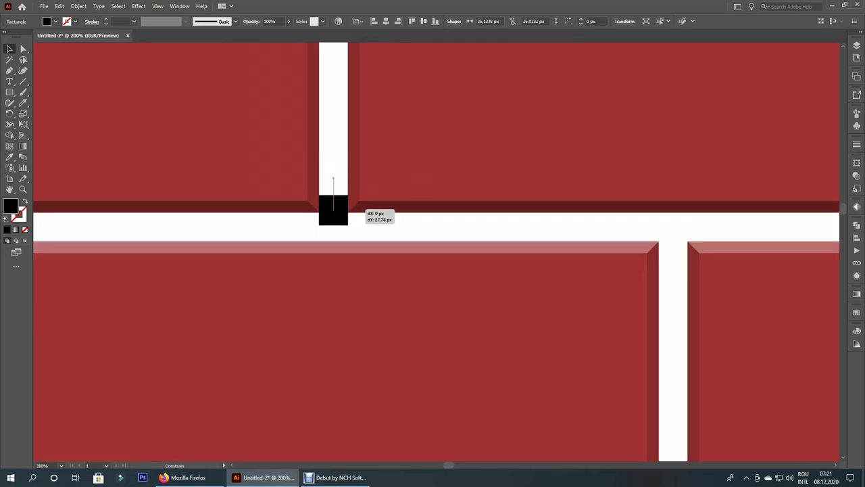
scroll(334, 222, down, 2)
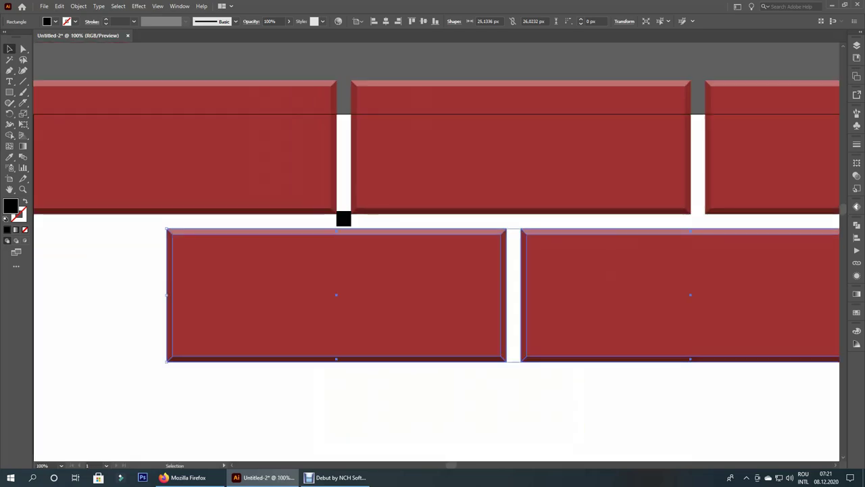
scroll(342, 218, up, 2)
drag(365, 244, 383, 245)
click(334, 186)
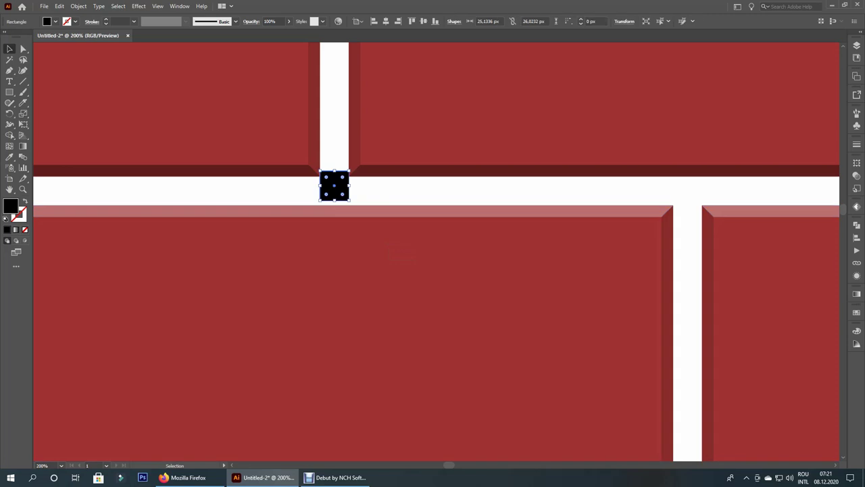
click(352, 193)
scroll(341, 181, down, 3)
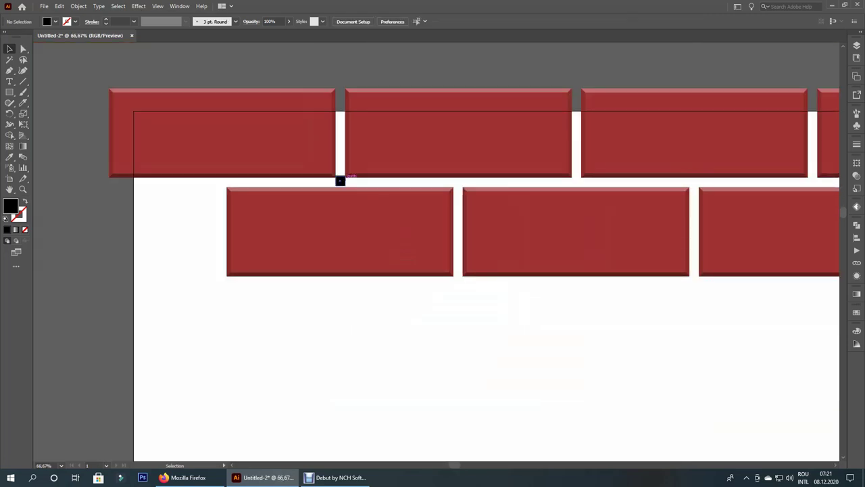
scroll(390, 214, down, 3)
scroll(433, 221, down, 1)
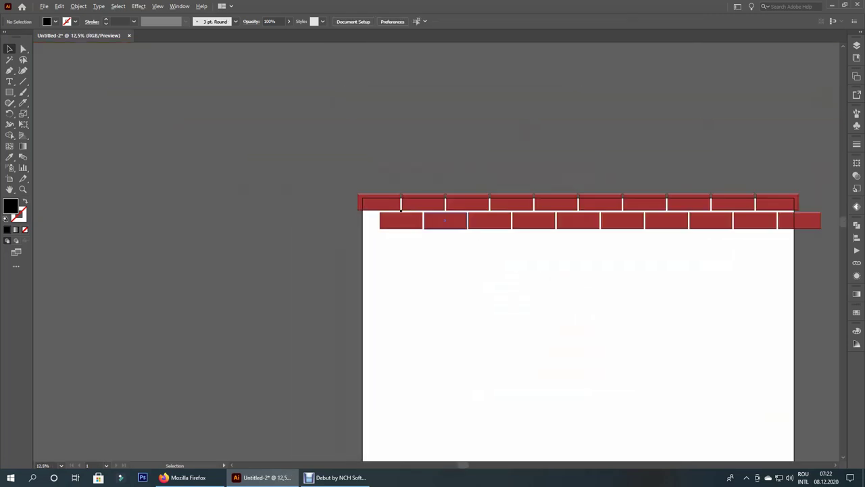
- Ungroup the lower row and delete every brick except the leftmost one
right_click(443, 218)
click(473, 292)
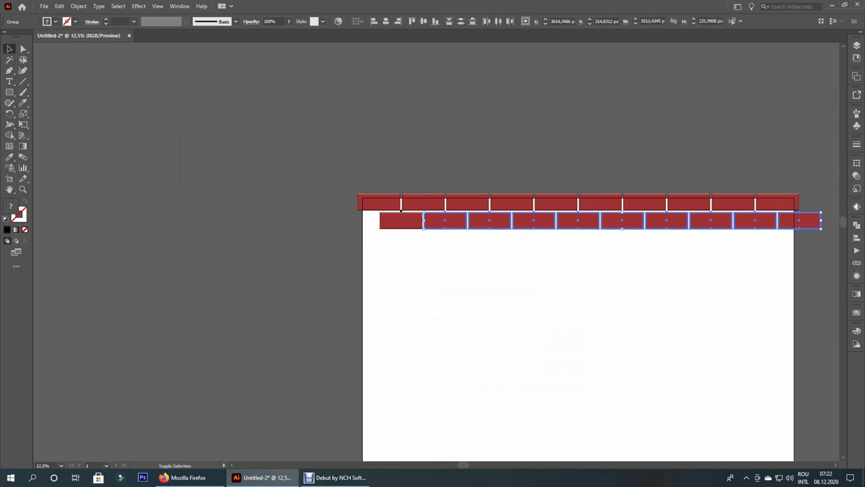
key(Delete)
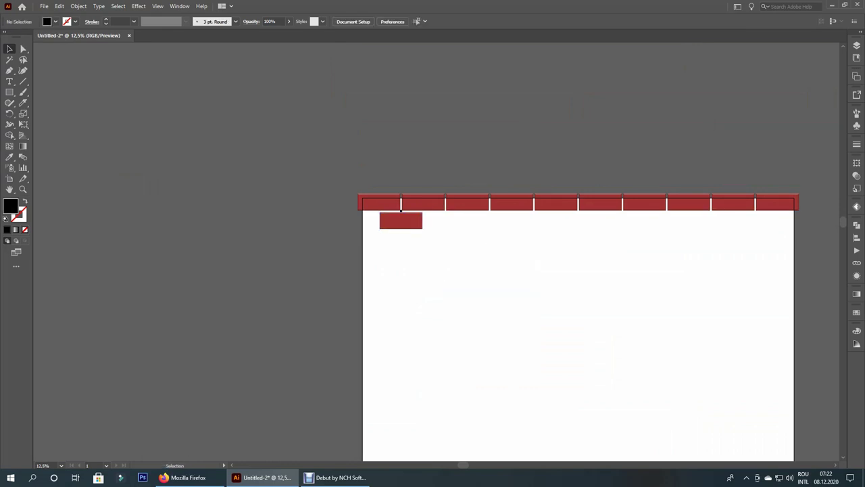
scroll(402, 211, up, 1)
scroll(402, 211, up, 4)
scroll(401, 211, up, 2)
- Snap the black spacer square against the lower brick's right edge
drag(409, 200, 415, 200)
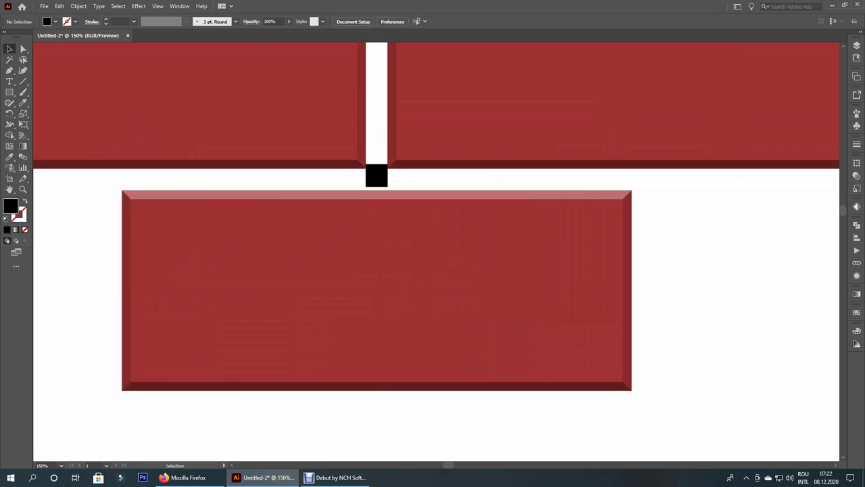
scroll(433, 271, right, 3)
drag(214, 192, 480, 236)
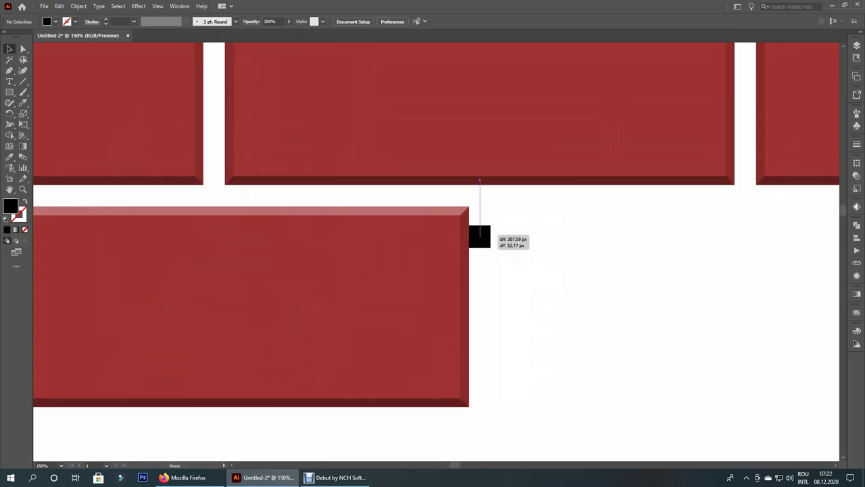
scroll(483, 230, up, 5)
drag(467, 268, 458, 269)
scroll(464, 269, down, 5)
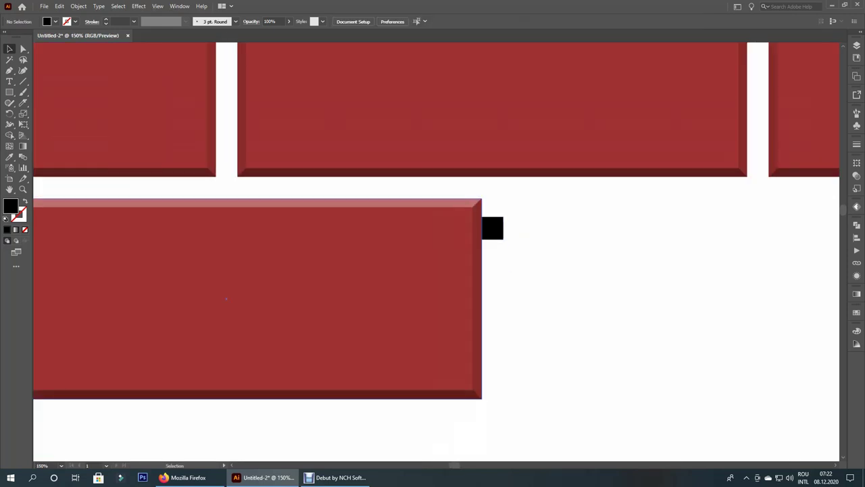
- Copy the brick past the spacer and repeat it to extend the row beyond the right edge
drag(226, 298, 703, 298)
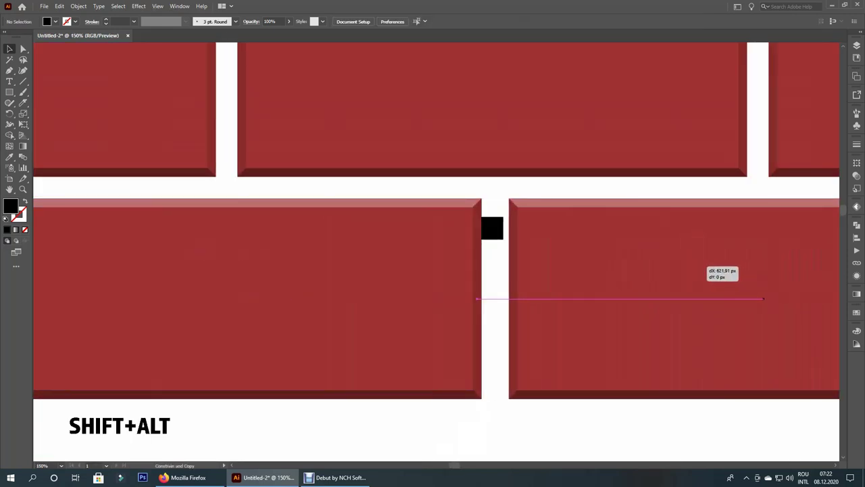
key(ctrl+minus)
key(ctrl+minus)
key(ctrl+minus)
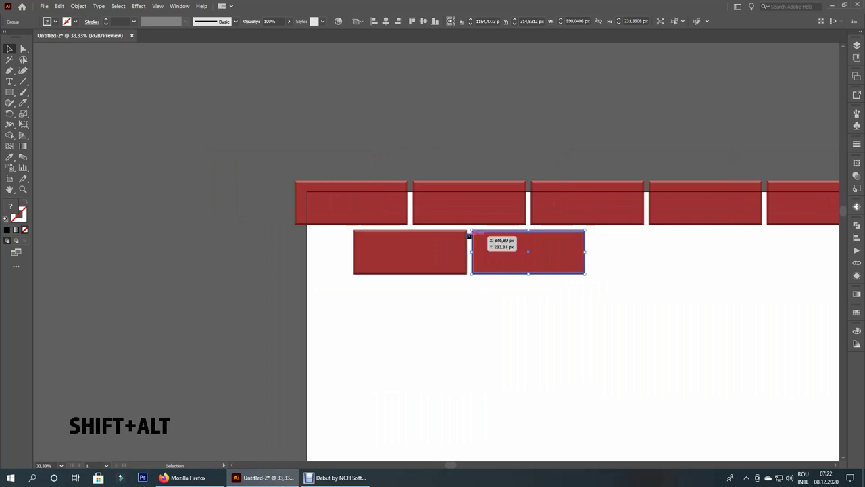
click(469, 235)
drag(469, 235, 298, 221)
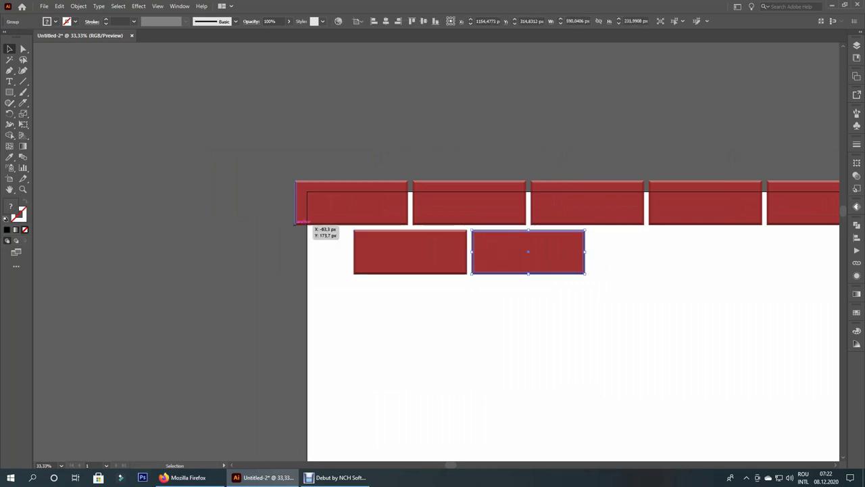
key(ctrl+minus)
key(ctrl+minus)
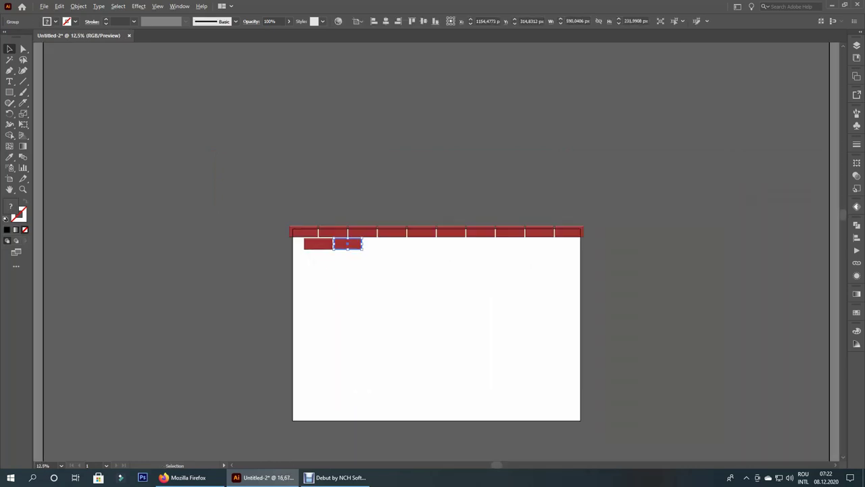
key(ctrl+d)
key(ctrl+d)
key(ctrl+d)
key(ctrl+d)
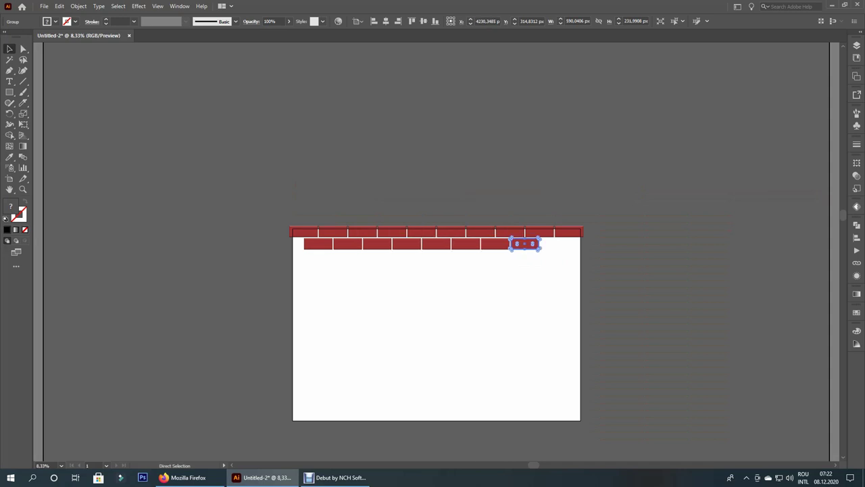
key(ctrl+d)
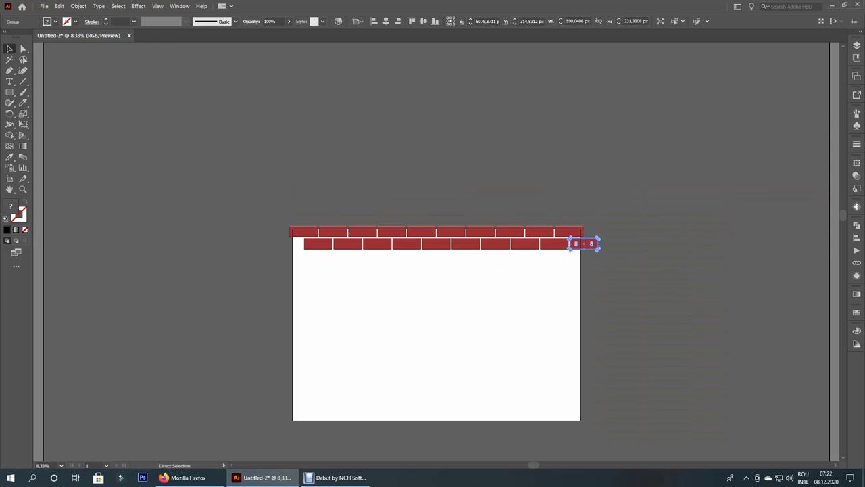
key(ctrl+shift+a)
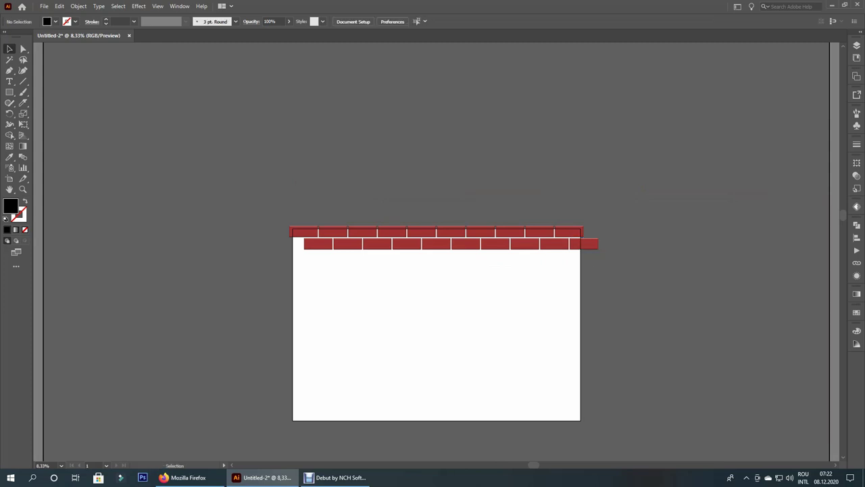
- Copy the rightmost lower brick to the row's left end, overhanging the artboard's left edge
drag(584, 244, 263, 244)
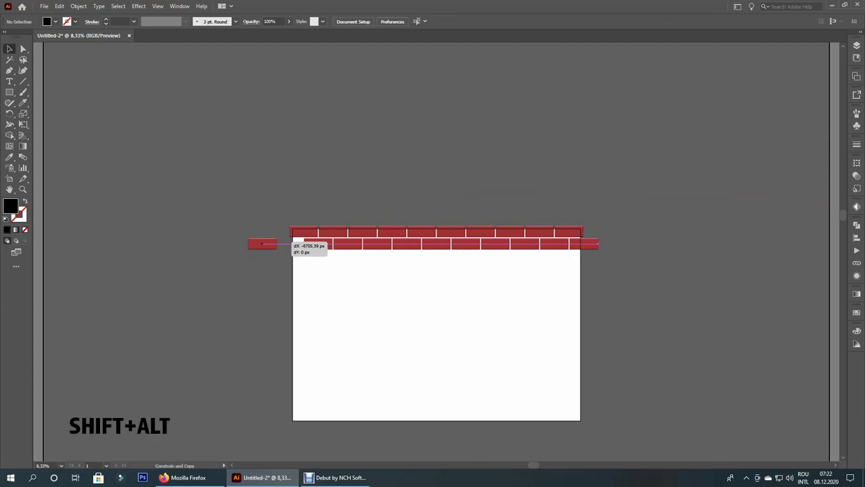
scroll(300, 245, up, 5)
drag(162, 242, 279, 242)
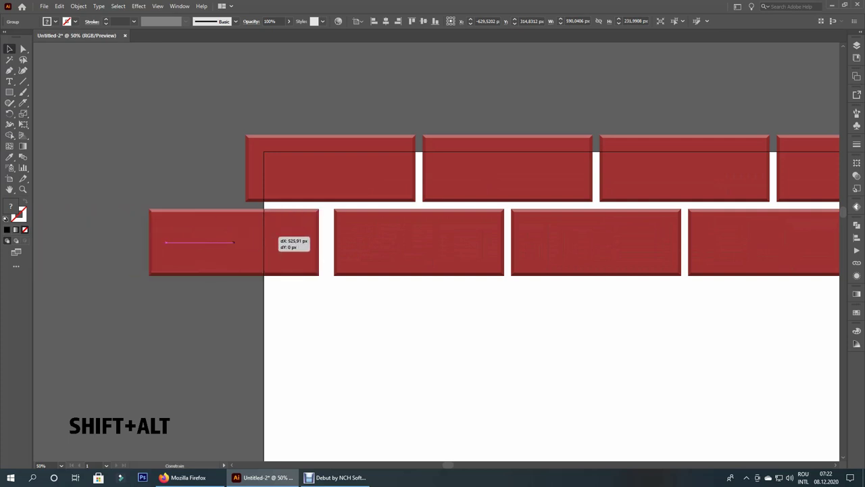
key(ctrl+shift+a)
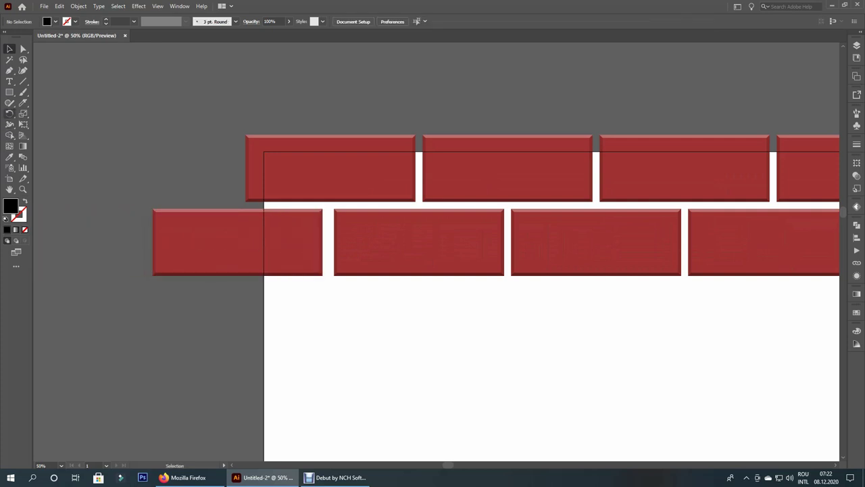
scroll(499, 167, up, 3)
- Draw a small black rectangle sized to the brick gap and set it in a joint
drag(250, 165, 271, 201)
scroll(267, 164, up, 2)
scroll(269, 162, up, 4)
key(v)
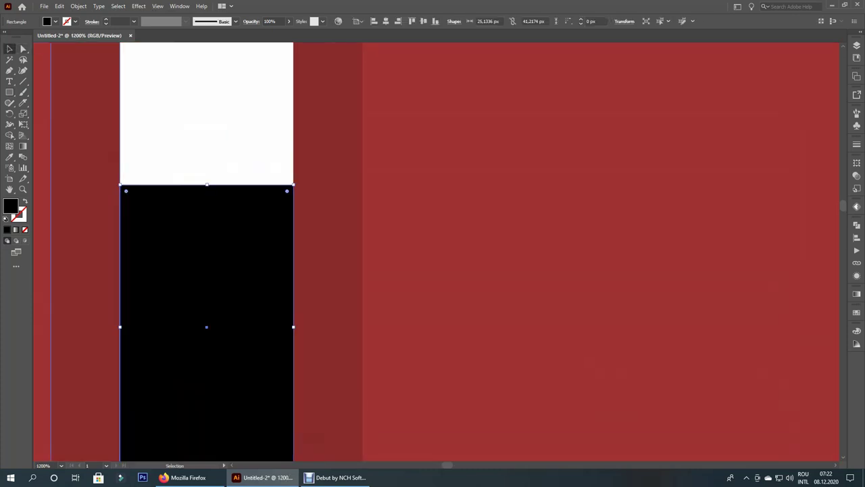
scroll(227, 301, up, 2)
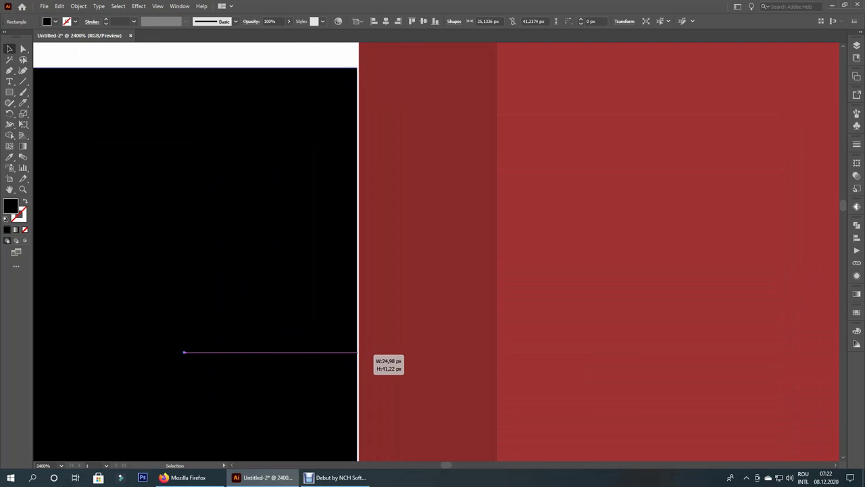
drag(359, 352, 359, 352)
key(ctrl+minus)
key(ctrl+minus)
key(ctrl+minus)
scroll(476, 226, down, 8)
mouse_move(475, 226)
mouse_down()
mouse_move(350, 300)
mouse_move(399, 218)
mouse_up()
scroll(350, 299, up, 3)
scroll(344, 301, up, 1)
click(364, 230)
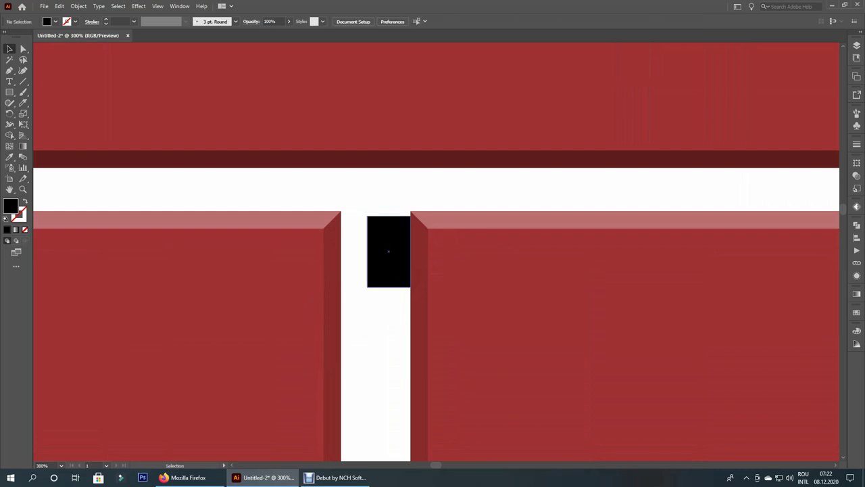
scroll(371, 230, up, 3)
- Butt the left brick against the spacer, tuck the spacer below the rows, and select both rows
drag(259, 251, 330, 251)
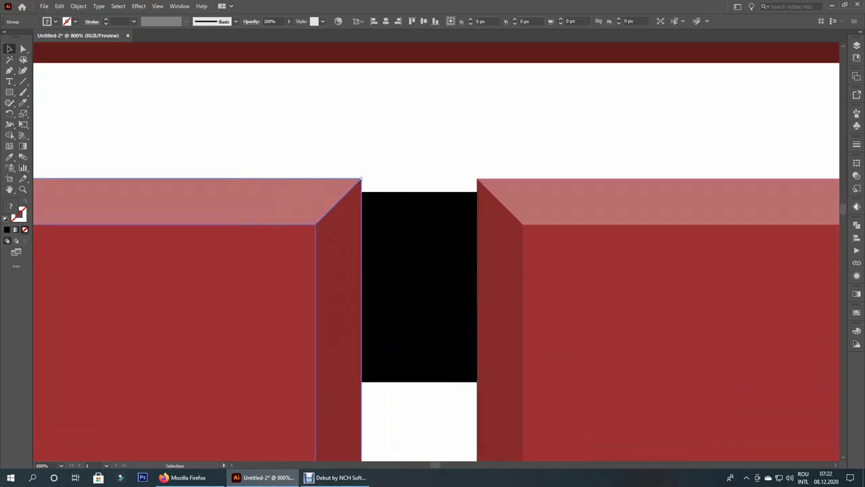
scroll(404, 163, down, 5)
scroll(404, 163, down, 4)
drag(404, 163, 380, 152)
scroll(381, 151, up, 4)
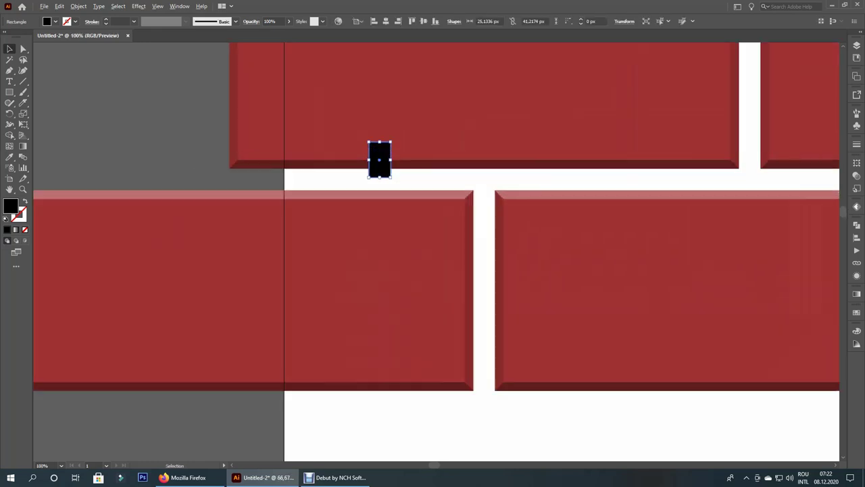
scroll(379, 160, up, 3)
drag(379, 160, 379, 183)
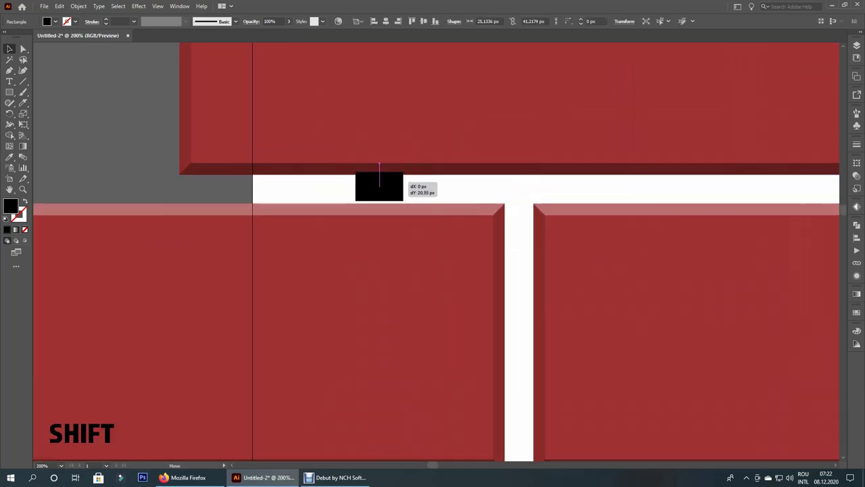
scroll(379, 157, down, 6)
drag(379, 159, 384, 196)
scroll(384, 196, up, 2)
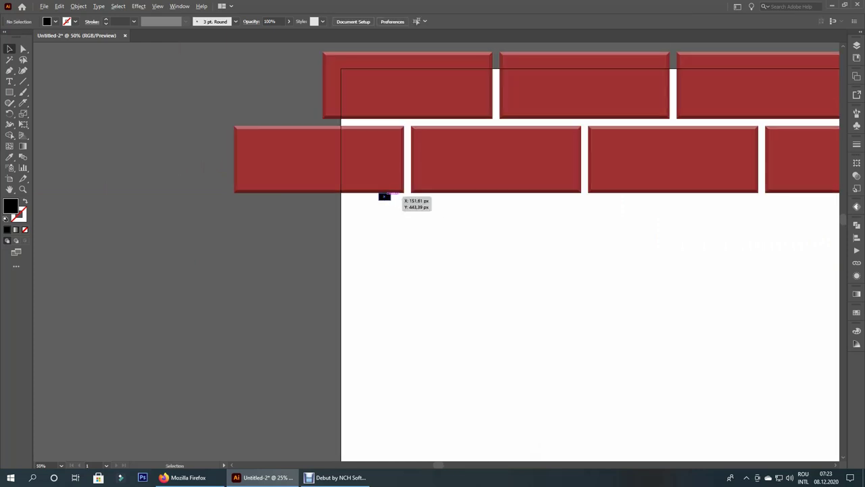
scroll(384, 197, up, 2)
scroll(384, 197, down, 3)
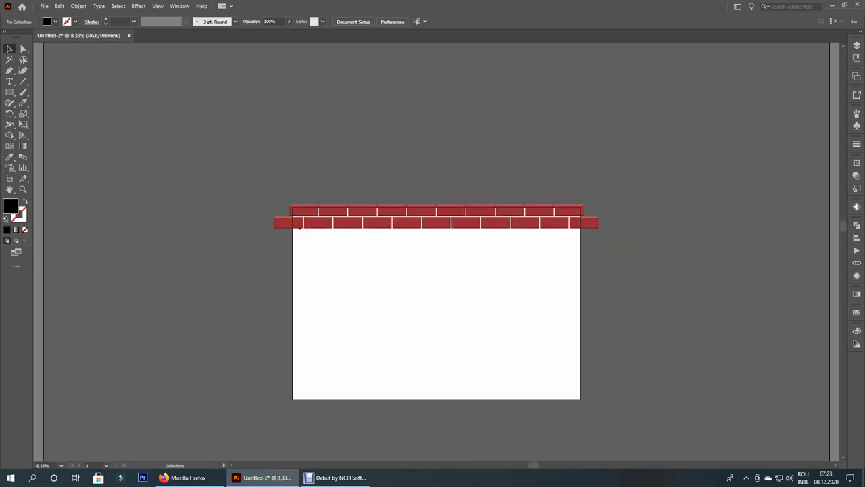
right_click(578, 212)
click(608, 281)
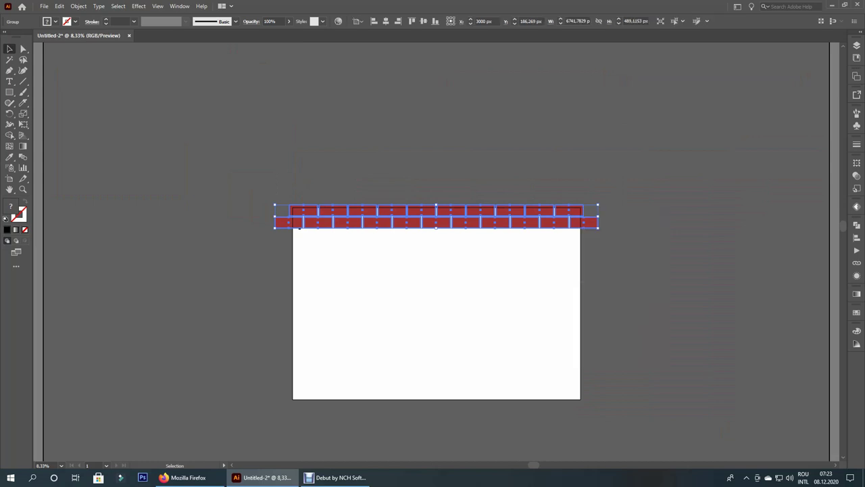
- Group the two brick rows and try copying the top row down, undoing the misplaced copy
click(649, 324)
scroll(303, 230, up, 4)
scroll(306, 157, up, 3)
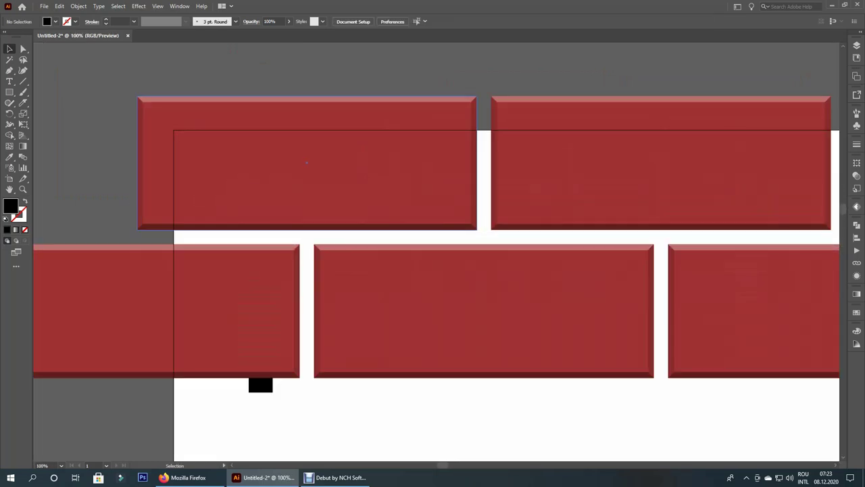
drag(362, 124, 362, 419)
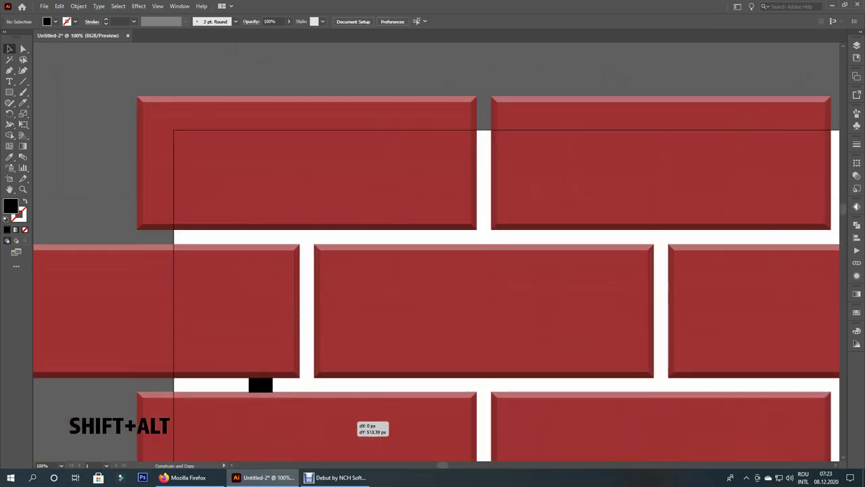
drag(362, 420, 432, 325)
drag(379, 67, 379, 362)
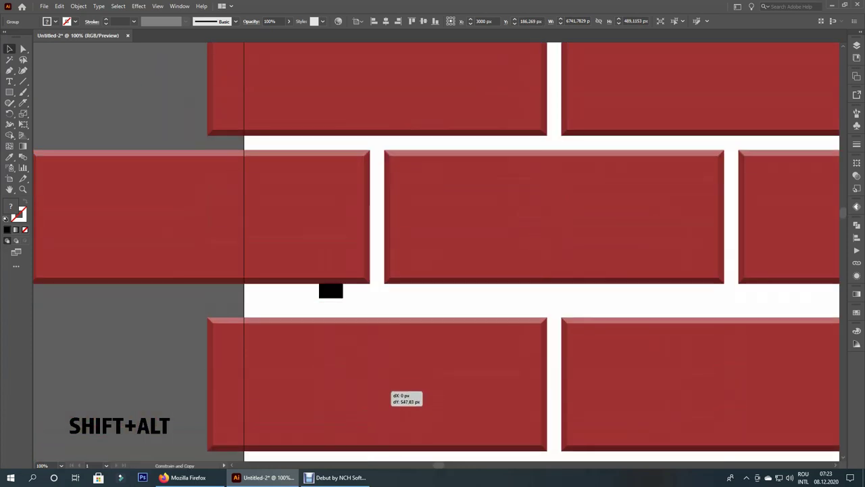
key(ctrl+z)
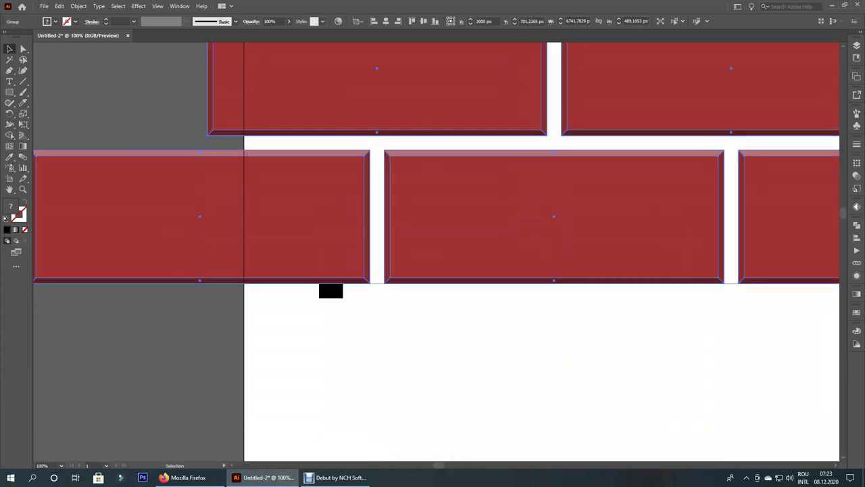
- Copy both rows straight down and repeat three more times until the artboard is filled
scroll(485, 298, down, 4)
scroll(491, 315, up, 2)
drag(468, 162, 468, 308)
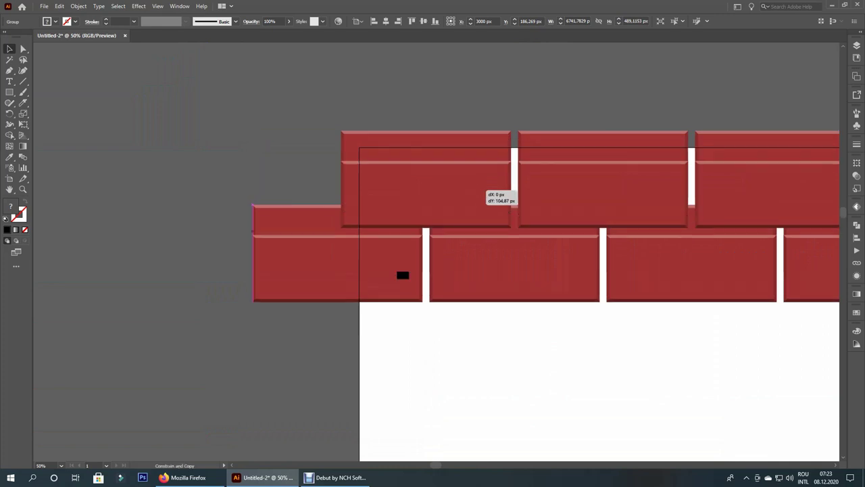
drag(402, 275, 400, 275)
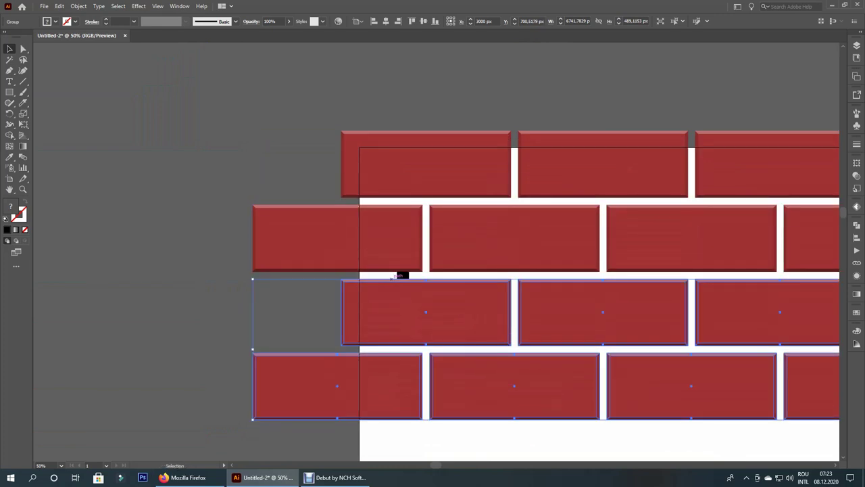
key(ctrl+d)
scroll(402, 275, down, 3)
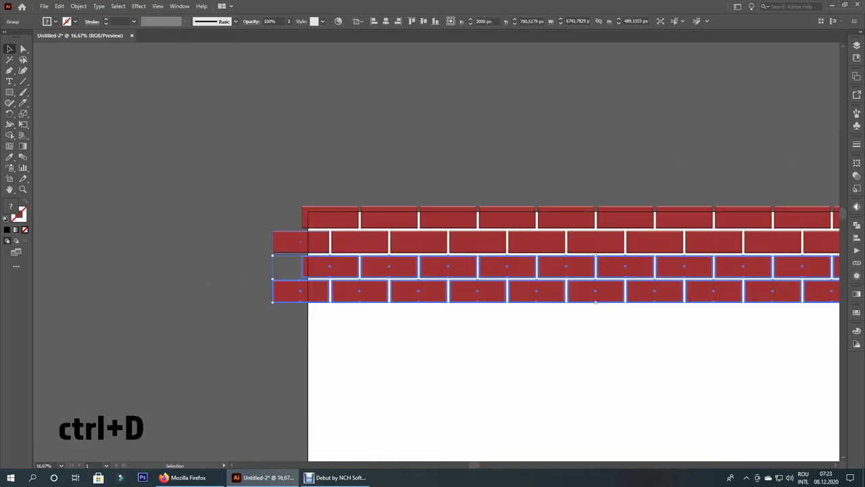
scroll(403, 275, down, 2)
key(ctrl+d)
key(ctrl+d)
key(ctrl+d)
key(ctrl+d)
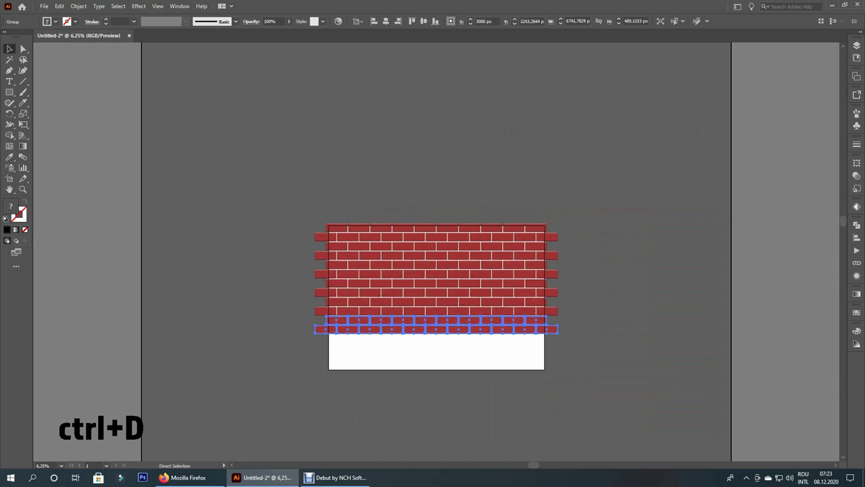
key(ctrl+d)
key(ctrl+d)
key(ctrl+shift+a)
scroll(400, 376, up, 2)
scroll(401, 375, down, 2)
key(ctrl+a)
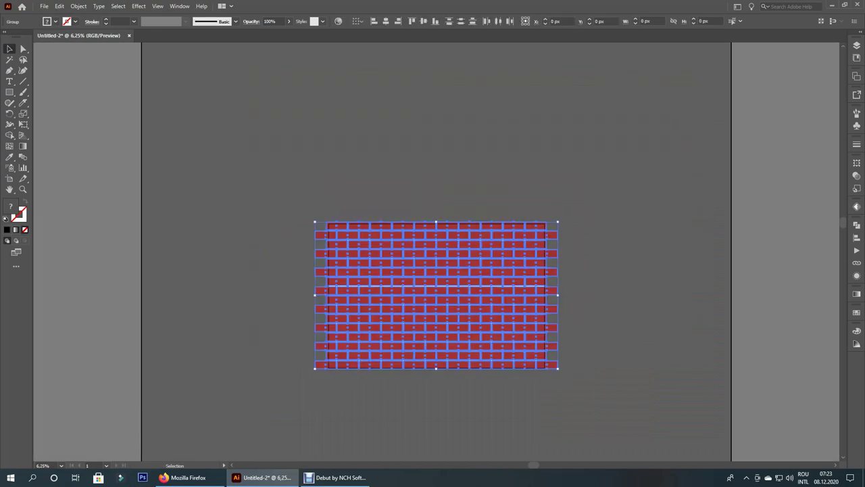
- Group all the bricks into a single wall, deselect it, and open the Rectangle size dialog
right_click(493, 232)
click(515, 303)
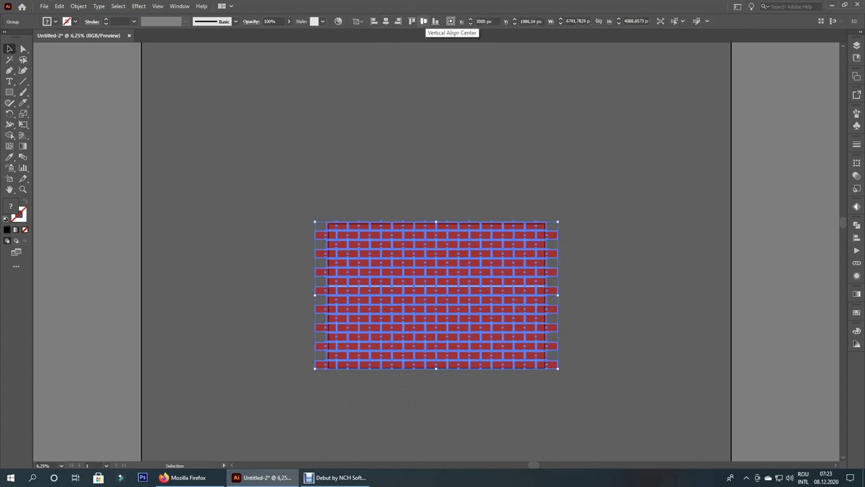
key(ctrl+shift+a)
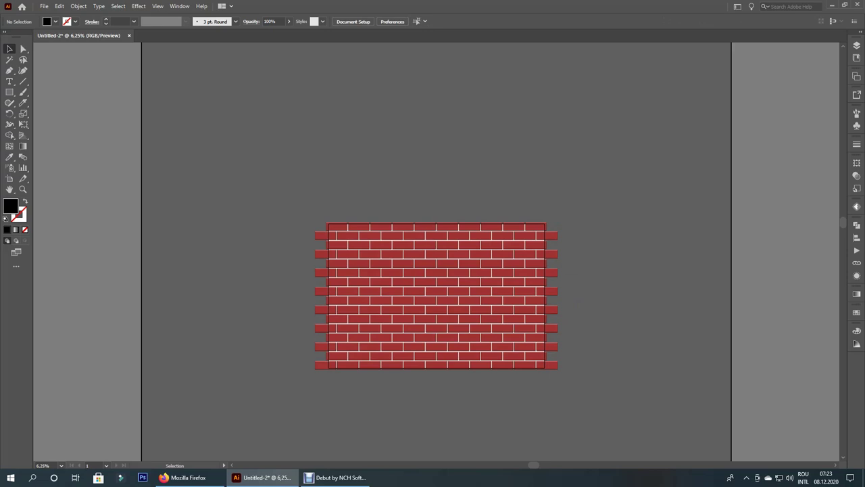
scroll(432, 271, down, 1)
scroll(433, 271, down, 1)
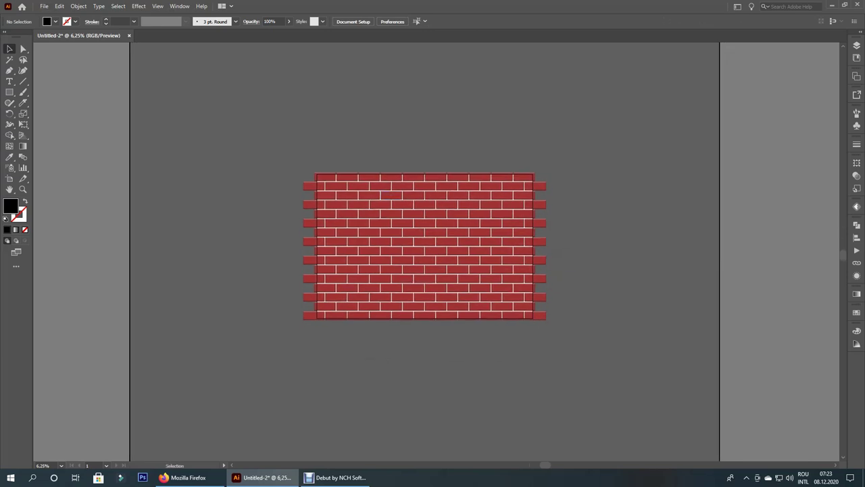
click(315, 110)
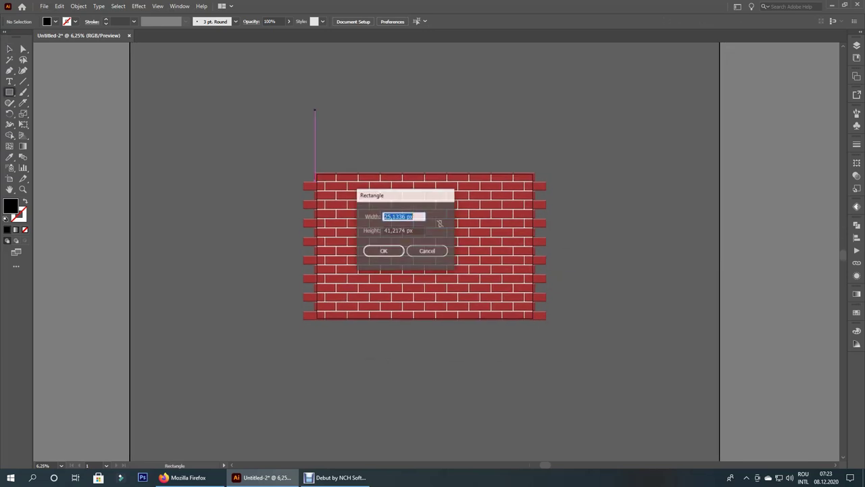
- Create a 6000 × 4000 px rectangle and centre it horizontally and vertically on the artboard
key(Tab)
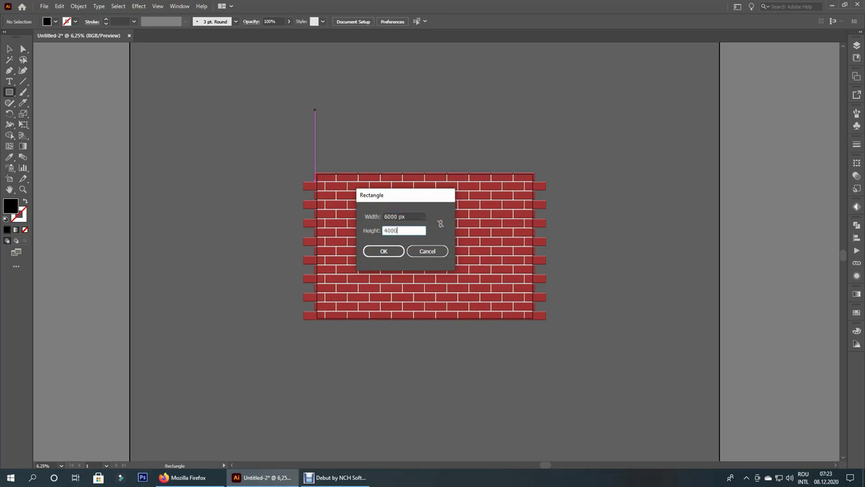
key(Return)
key(v)
click(386, 21)
click(423, 21)
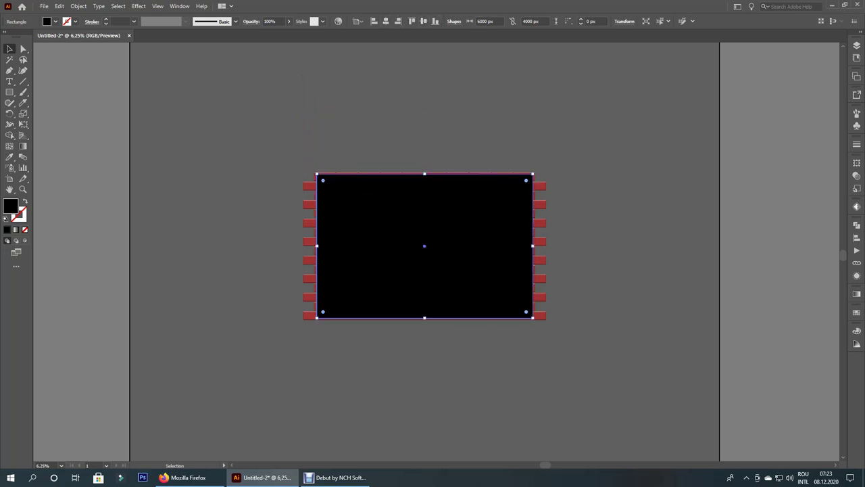
- Send the black rectangle behind the bricks so it shows as mortar, then deselect
right_click(390, 155)
mouse_move(414, 318)
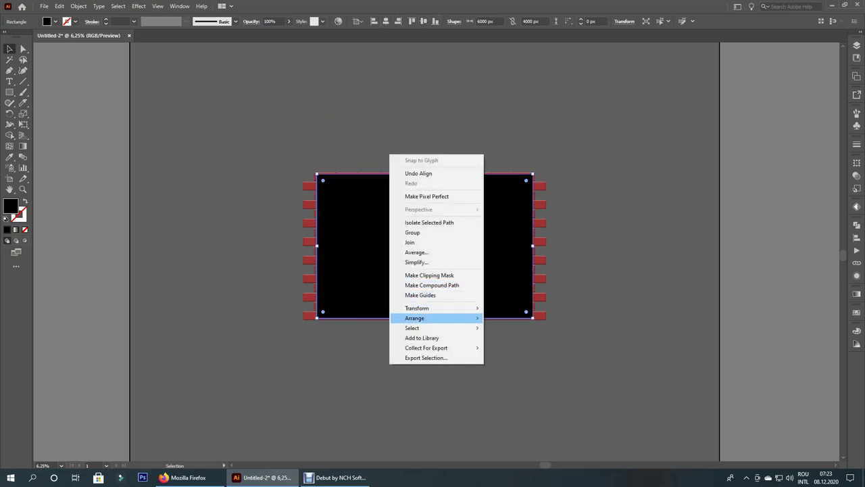
click(513, 348)
key(ctrl+shift+a)
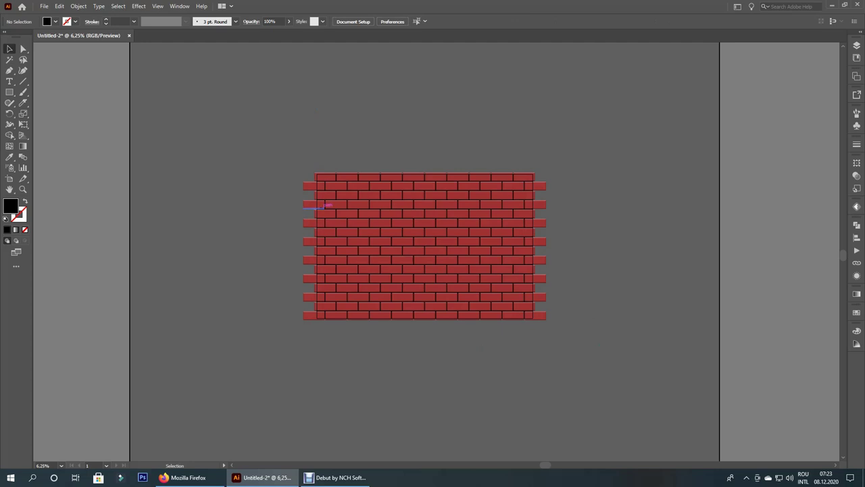
scroll(340, 187, up, 1)
scroll(340, 186, up, 5)
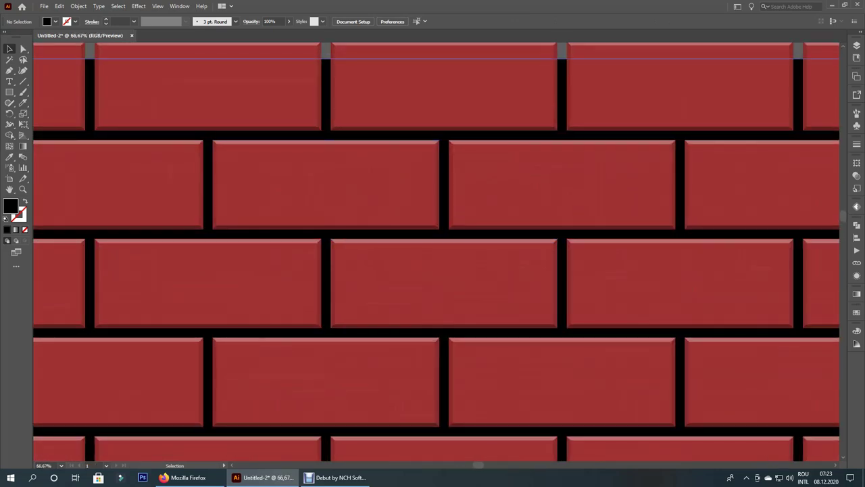
- Change the background rectangle's fill to dark maroon hex 5a0f0f, then deselect it
click(89, 184)
key(i)
click(90, 184)
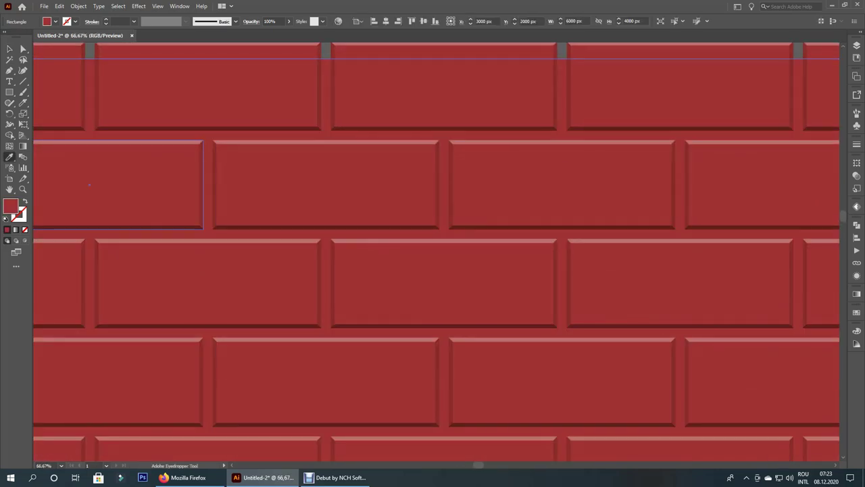
double_click(10, 206)
text(5a0f0f)
key(Return)
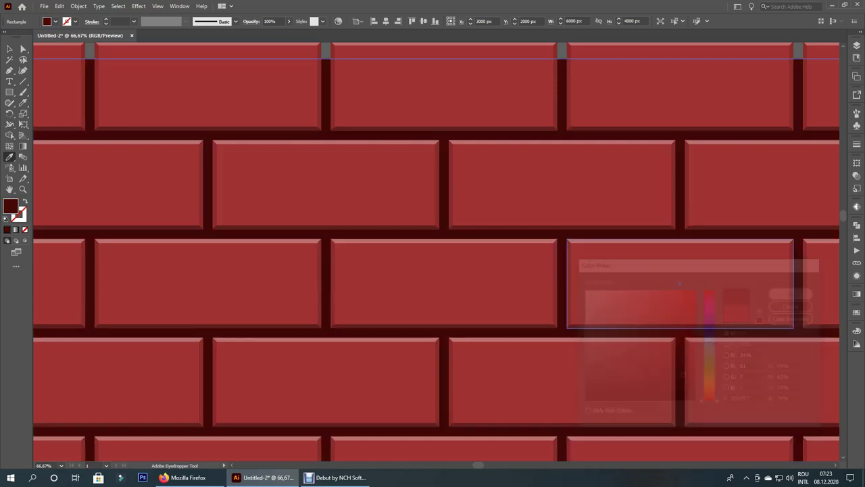
scroll(436, 252, down, 5)
key(v)
key(ctrl+shift+a)
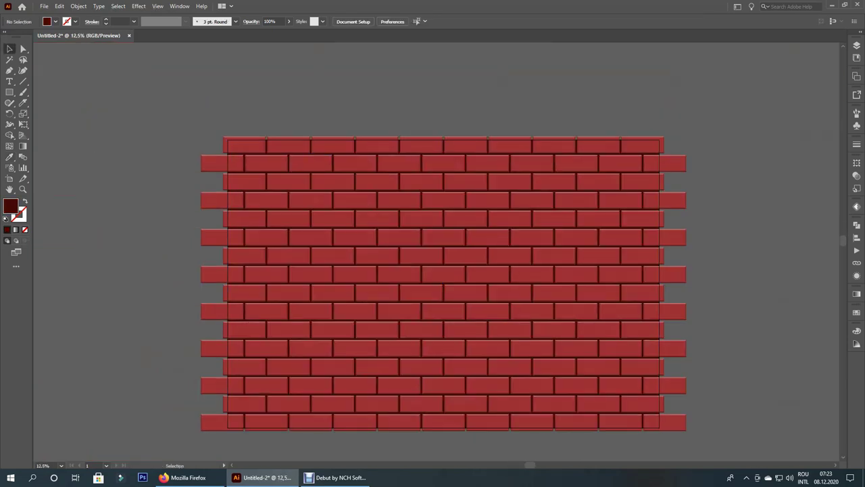
scroll(429, 91, down, 2)
scroll(471, 119, up, 2)
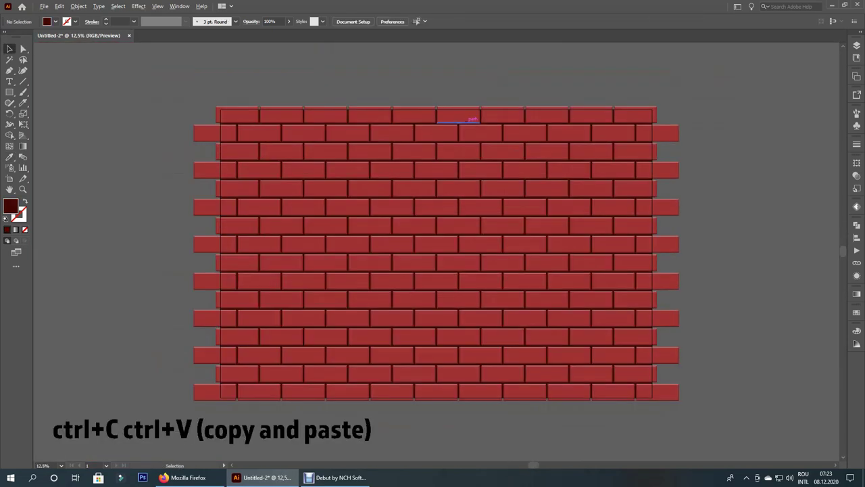
- Bring the rectangle copy to the front, aligned to the wall's top-left corner
scroll(471, 119, up, 2)
scroll(471, 118, up, 2)
click(555, 66)
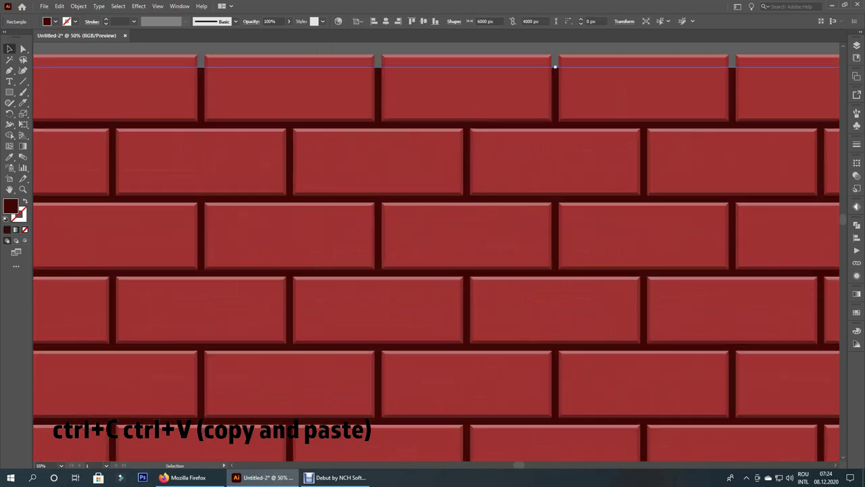
right_click(387, 125)
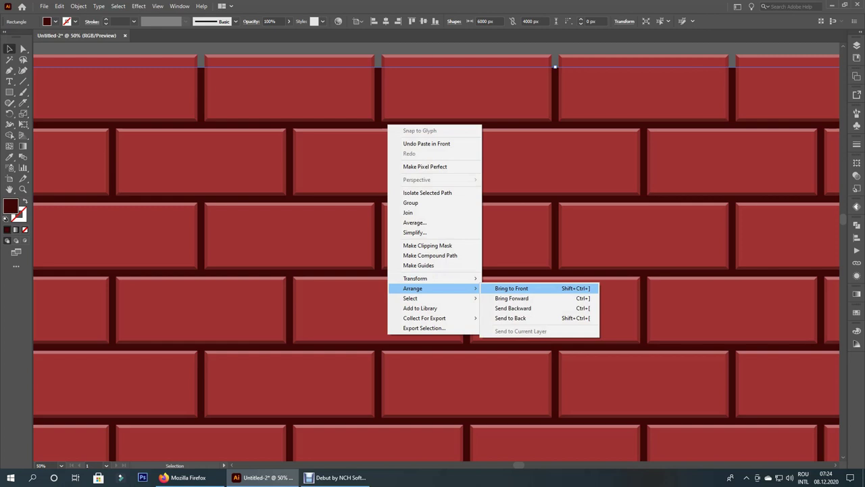
click(512, 288)
key(ctrl+minus)
key(ctrl+minus)
key(ctrl+minus)
drag(427, 158, 436, 206)
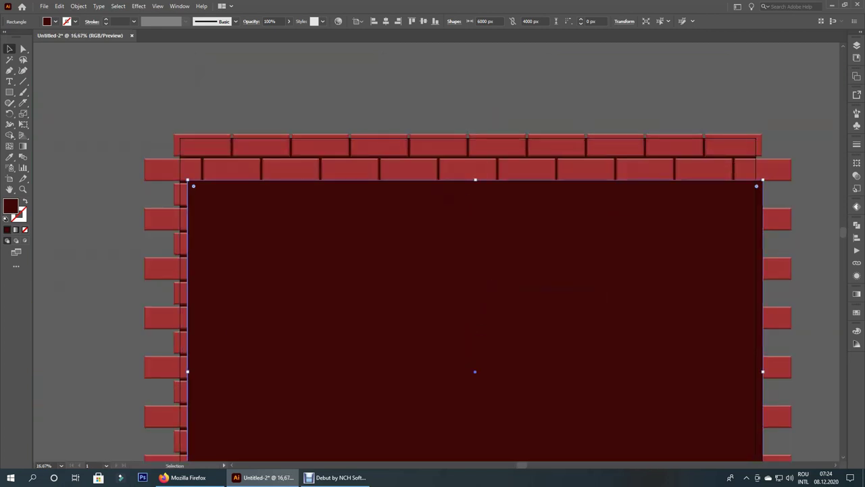
scroll(223, 157, up, 3)
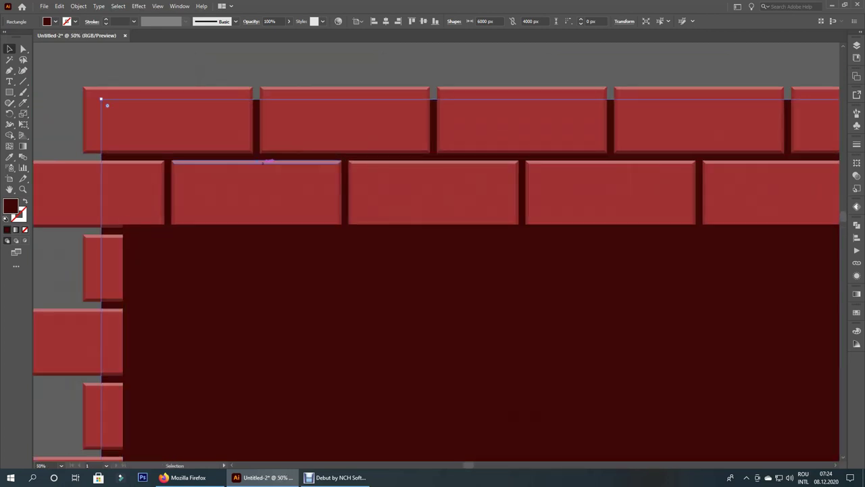
drag(123, 225, 100, 224)
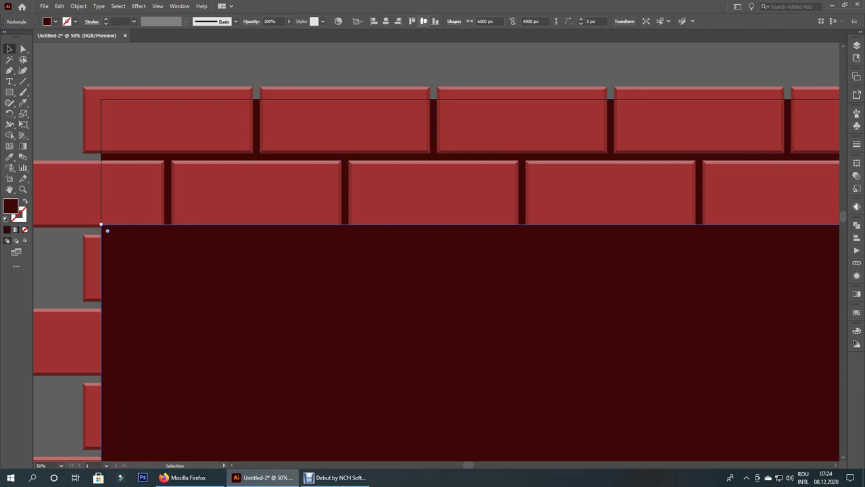
key(ctrl+shift+bracketright)
- Select everything and make a clipping mask from the front rectangle
key(ctrl+a)
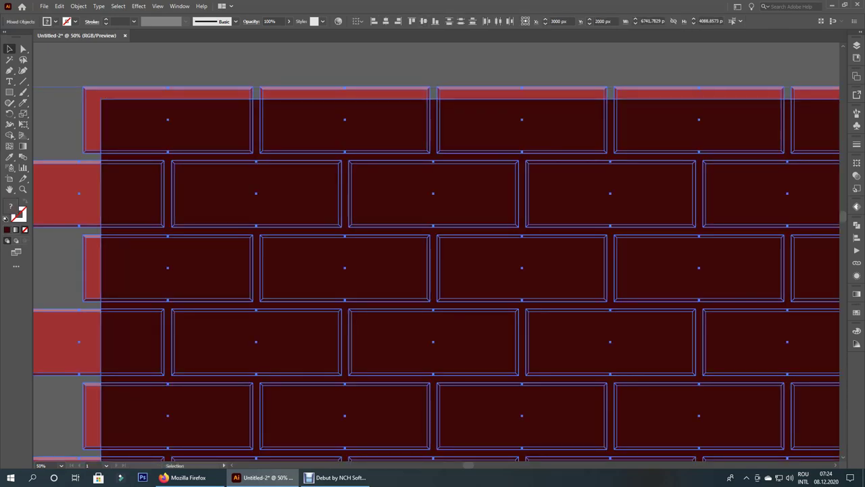
scroll(285, 92, down, 3)
right_click(278, 115)
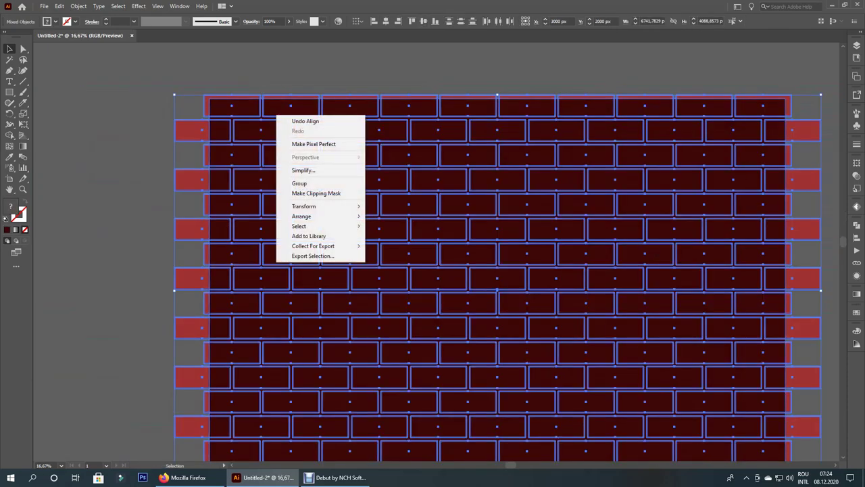
click(316, 193)
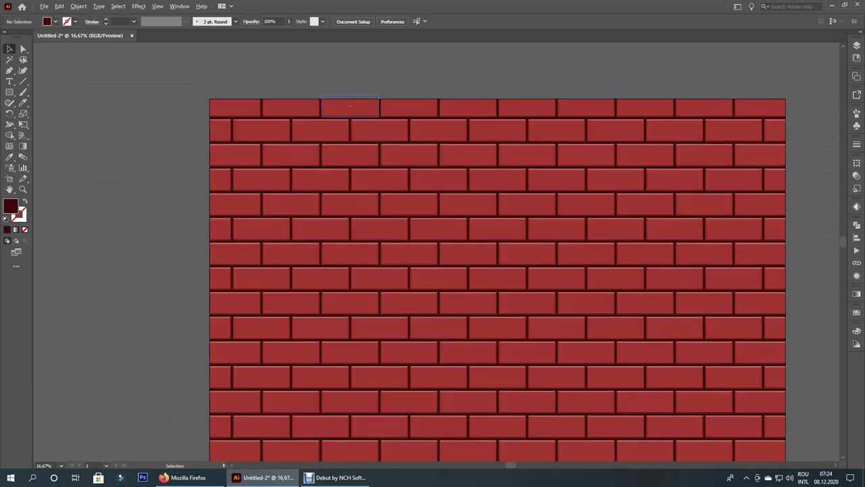
key(ctrl+minus)
key(ctrl+minus)
key(ctrl+minus)
- Select all of the clipped brick wall and group it into one object
key(ctrl+a)
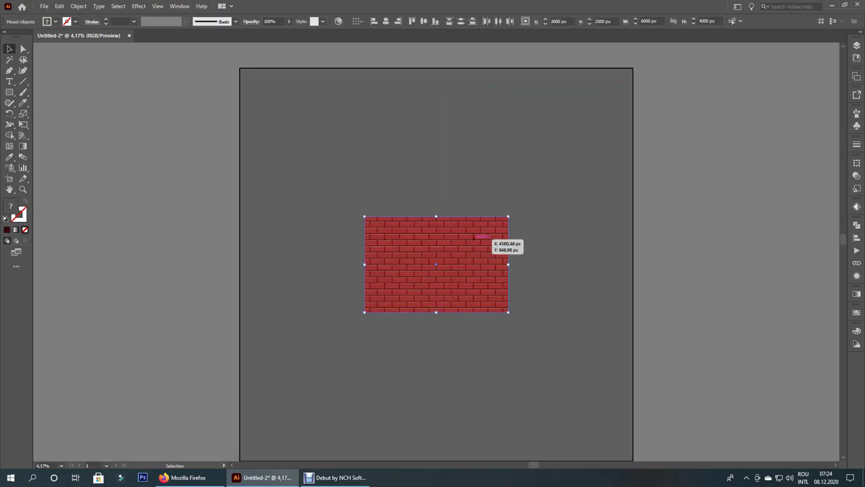
right_click(477, 238)
click(494, 306)
drag(541, 284, 534, 268)
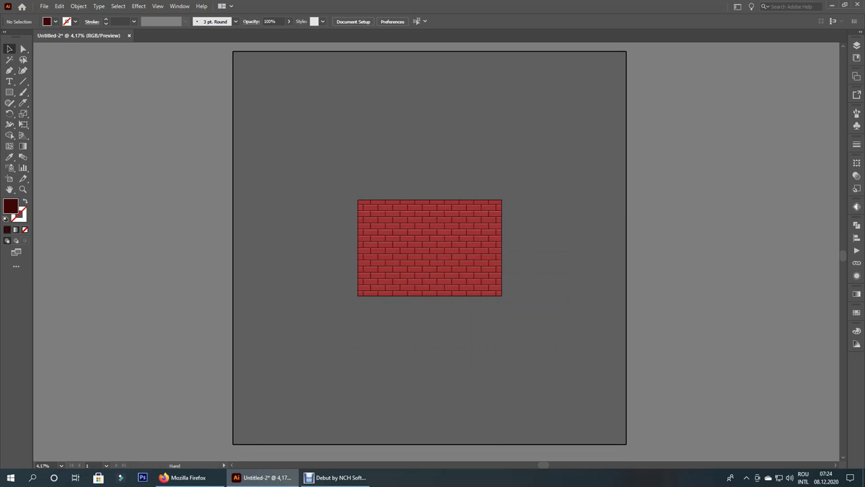
scroll(428, 246, up, 5)
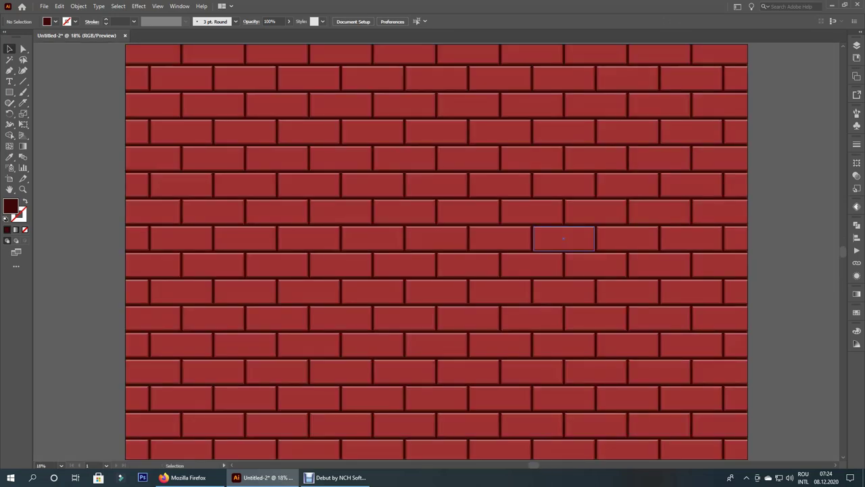